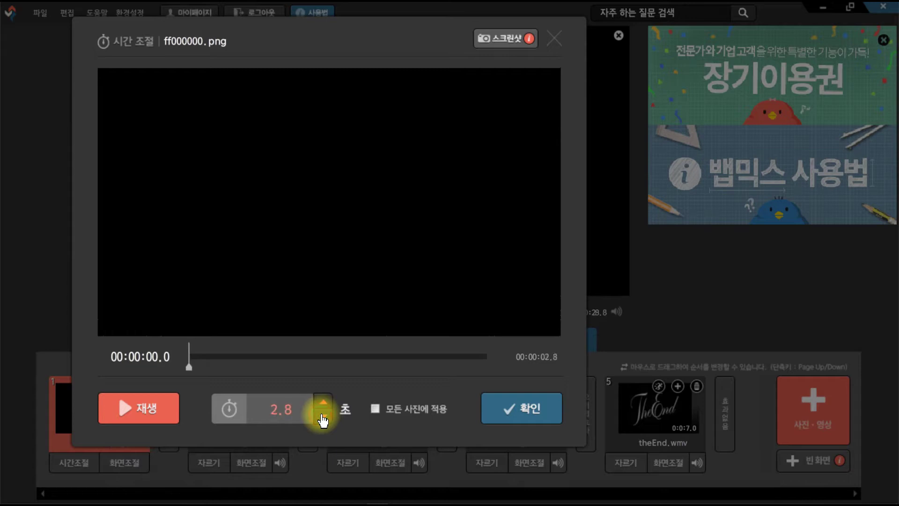
- Set the display time of the first clip, ff000000.png, to 3 seconds
{"action": "left_click", "coordinate": [323, 404]}
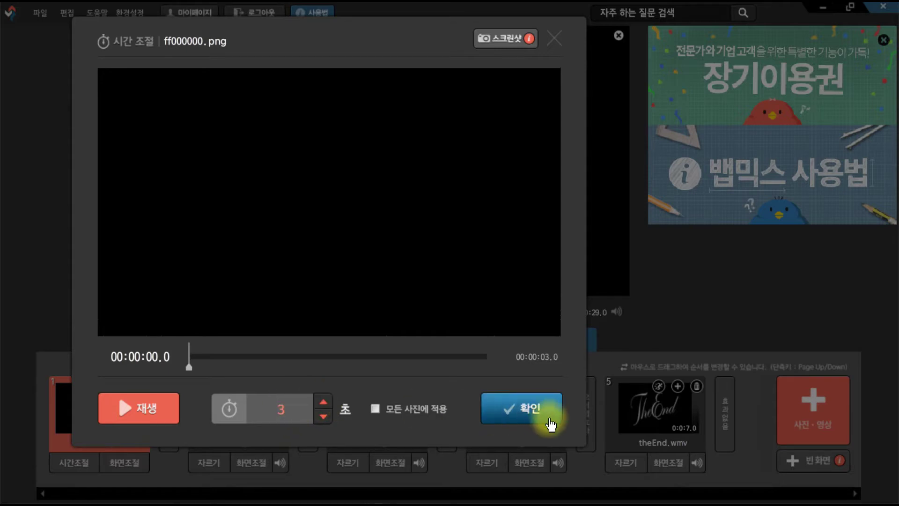
{"action": "left_click", "coordinate": [529, 414]}
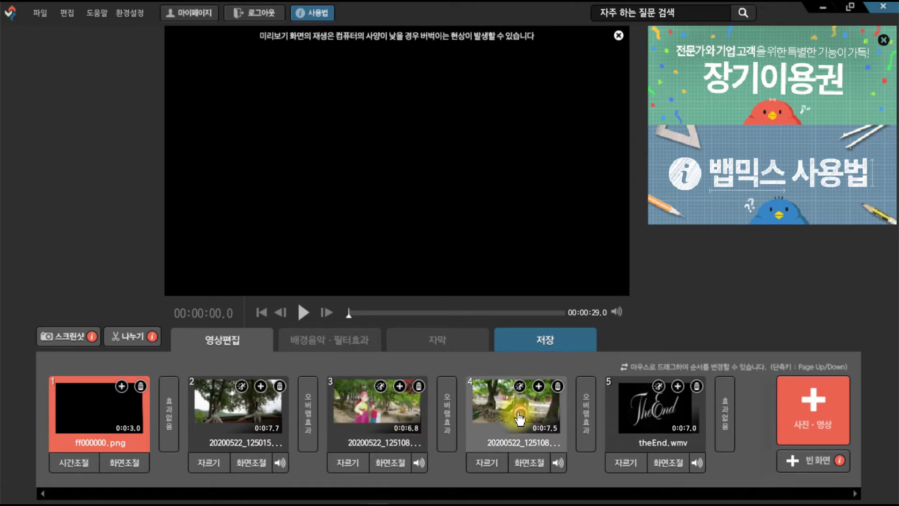
- Add the blue "오늘은 뭐 먹을까?" caption from the free [반응형] 기본자막 set to the video
{"action": "left_click", "coordinate": [438, 340]}
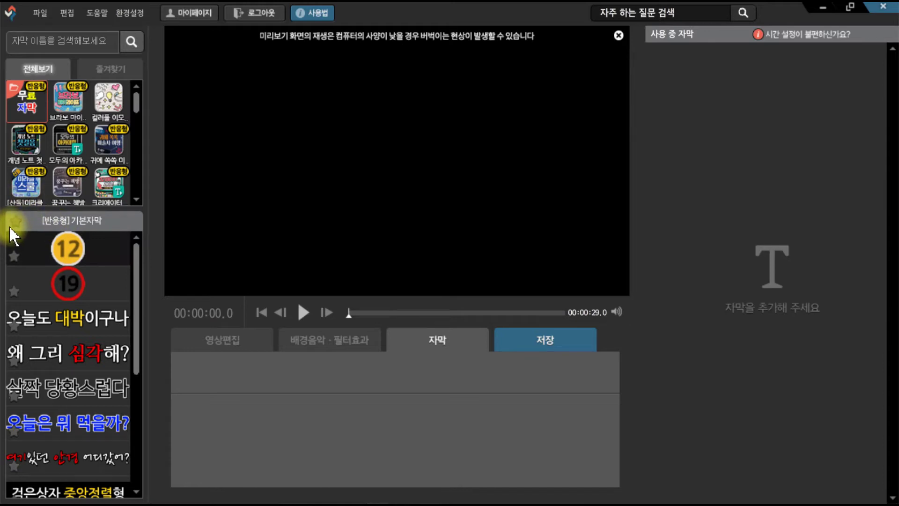
{"action": "mouse_move", "coordinate": [1, 213]}
{"action": "left_mouse_down"}
{"action": "mouse_move", "coordinate": [34, 216]}
{"action": "mouse_move", "coordinate": [142, 294]}
{"action": "mouse_move", "coordinate": [142, 499]}
{"action": "left_mouse_up"}
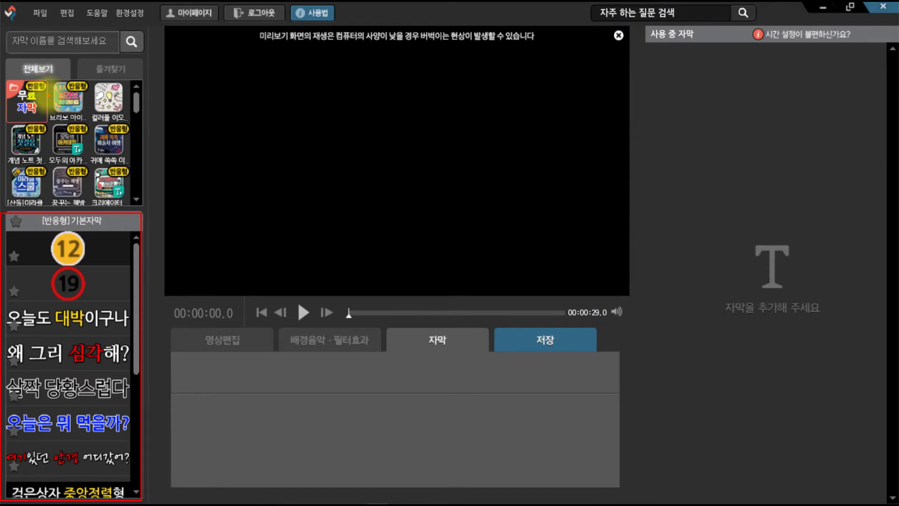
{"action": "mouse_move", "coordinate": [49, 253]}
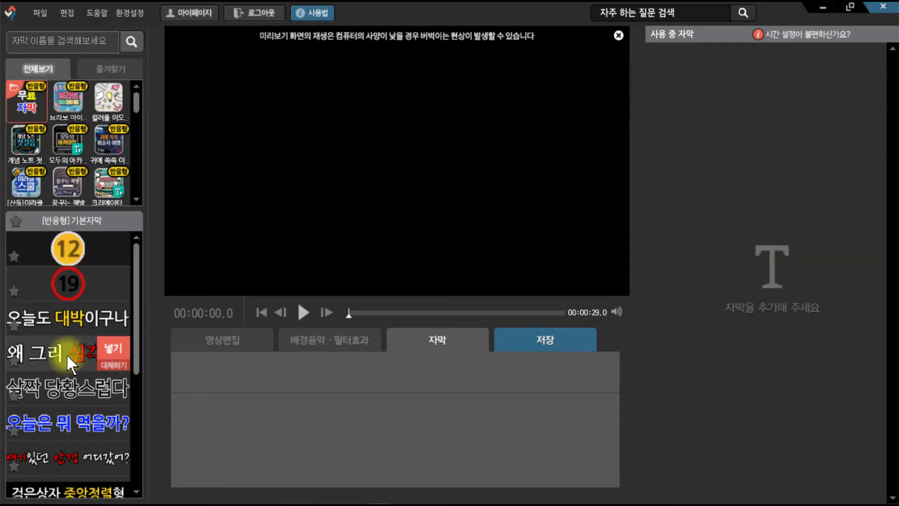
{"action": "scroll", "coordinate": [68, 365], "scroll_direction": "down", "scroll_amount": 5}
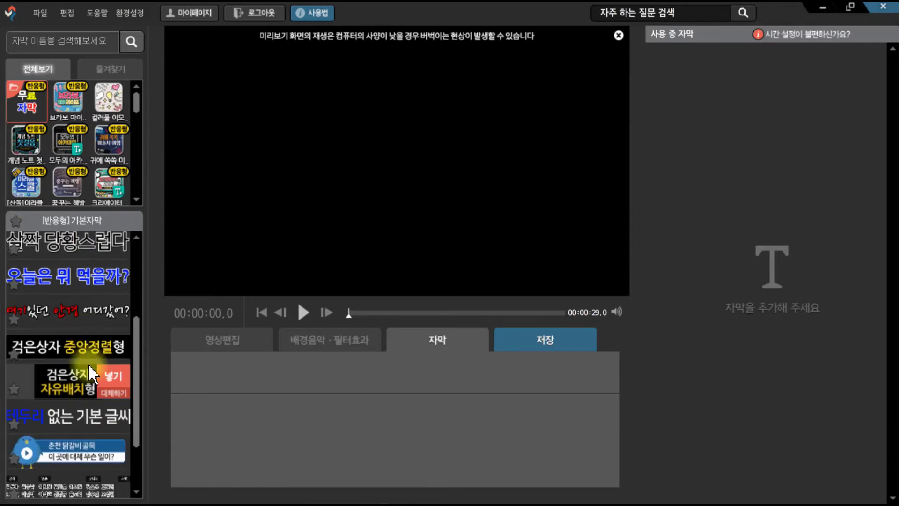
{"action": "scroll", "coordinate": [91, 374], "scroll_direction": "down", "scroll_amount": 3}
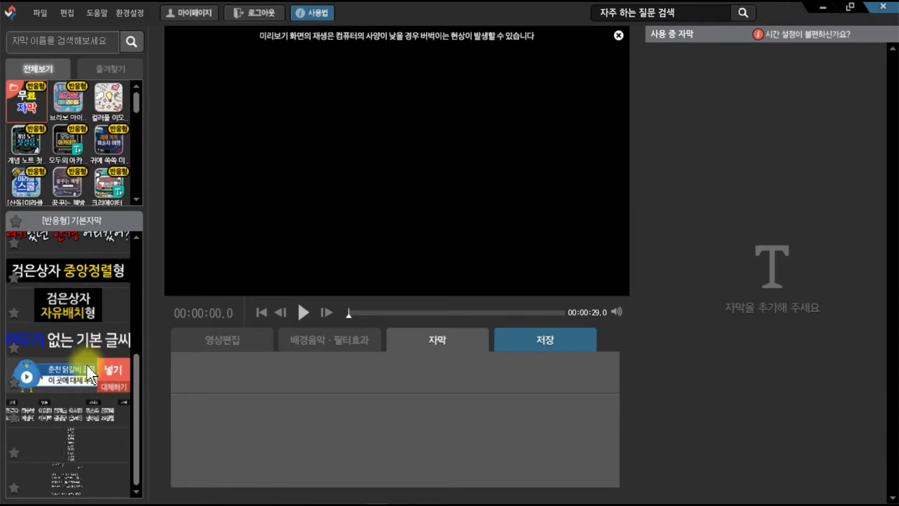
{"action": "scroll", "coordinate": [58, 344], "scroll_direction": "up", "scroll_amount": 2}
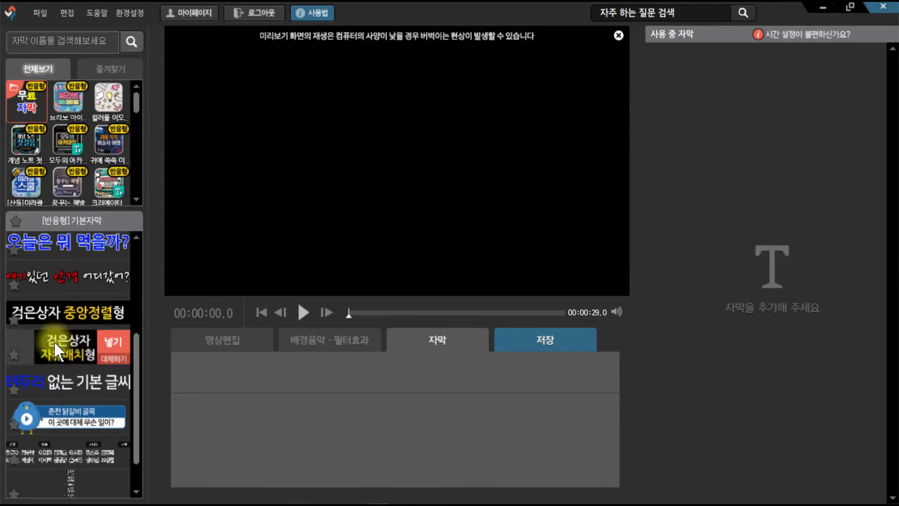
{"action": "scroll", "coordinate": [55, 342], "scroll_direction": "up", "scroll_amount": 2}
{"action": "scroll", "coordinate": [59, 339], "scroll_direction": "up", "scroll_amount": 4}
{"action": "scroll", "coordinate": [58, 336], "scroll_direction": "up", "scroll_amount": 2}
{"action": "scroll", "coordinate": [58, 343], "scroll_direction": "down", "scroll_amount": 2}
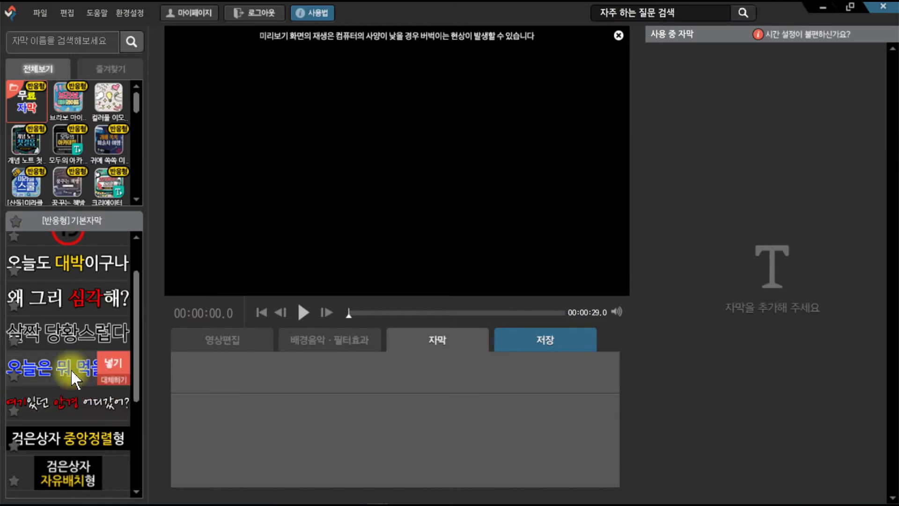
{"action": "left_click", "coordinate": [112, 364]}
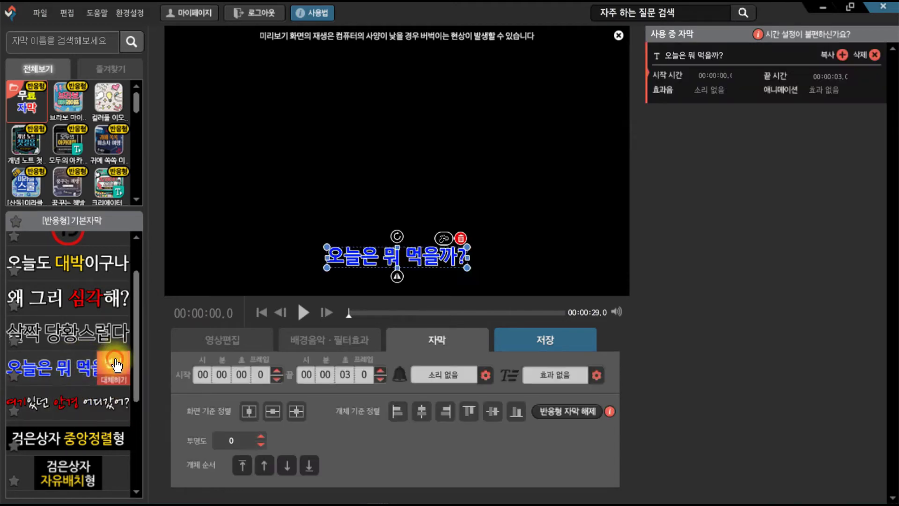
- Center the caption vertically on the video frame
{"action": "double_click", "coordinate": [404, 258]}
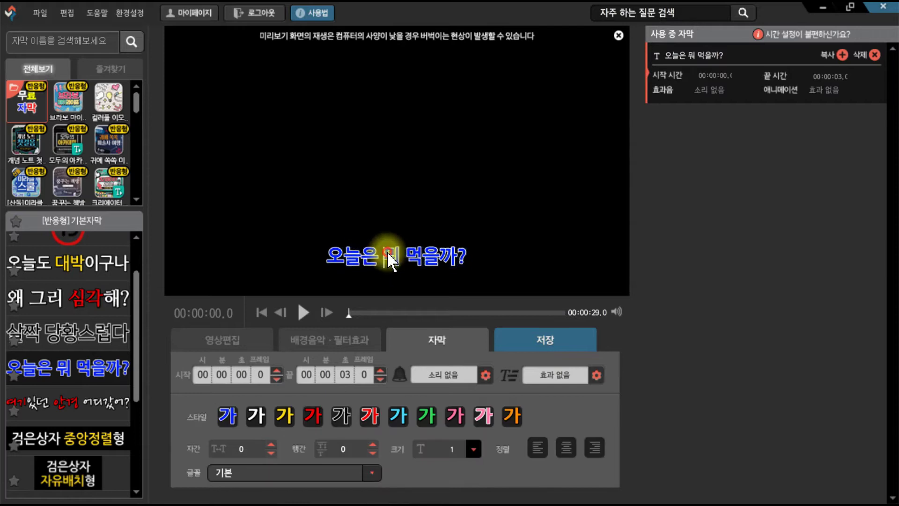
{"action": "left_click", "coordinate": [427, 226]}
{"action": "left_click", "coordinate": [436, 258]}
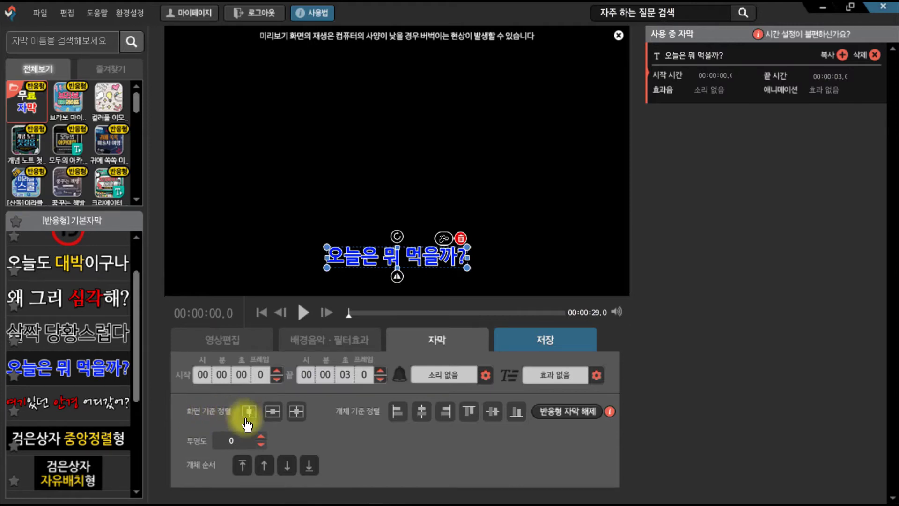
{"action": "left_click", "coordinate": [273, 411]}
{"action": "left_click", "coordinate": [273, 412]}
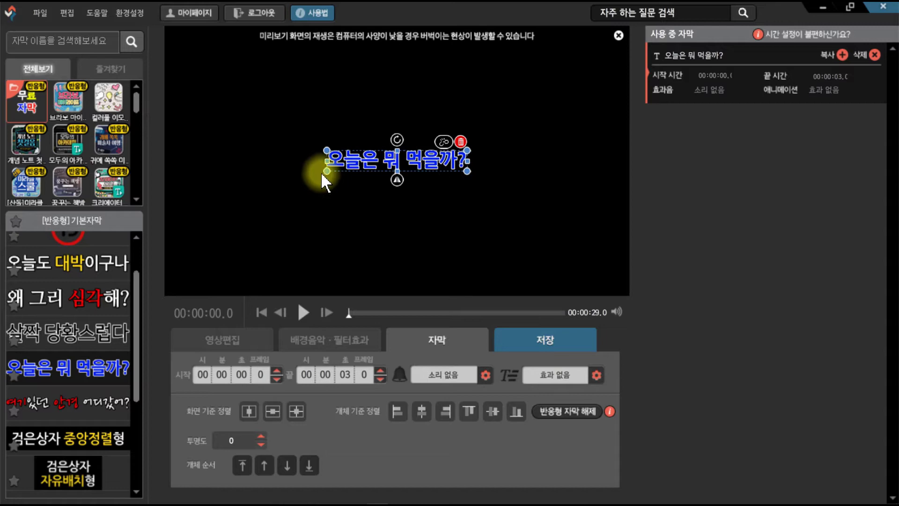
- Enlarge the caption and stretch it sideways so it spans about three quarters of the frame width
{"action": "left_click_drag", "start_coordinate": [321, 174], "coordinate": [193, 211]}
{"action": "left_click_drag", "start_coordinate": [525, 188], "coordinate": [576, 236]}
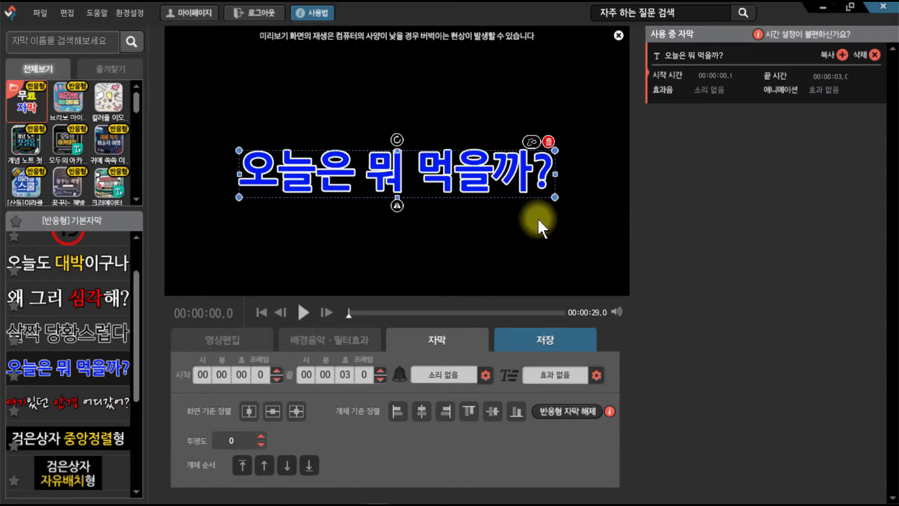
{"action": "left_click_drag", "start_coordinate": [252, 181], "coordinate": [206, 186]}
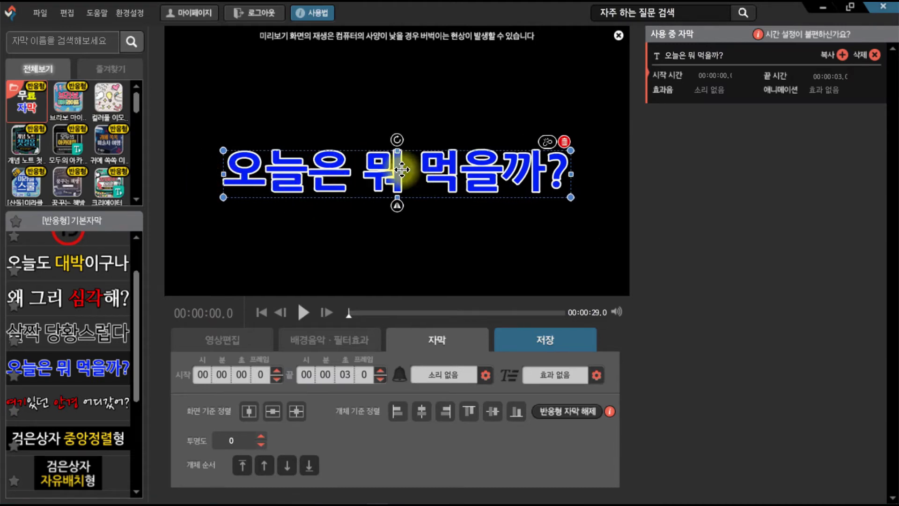
{"action": "left_click", "coordinate": [396, 142]}
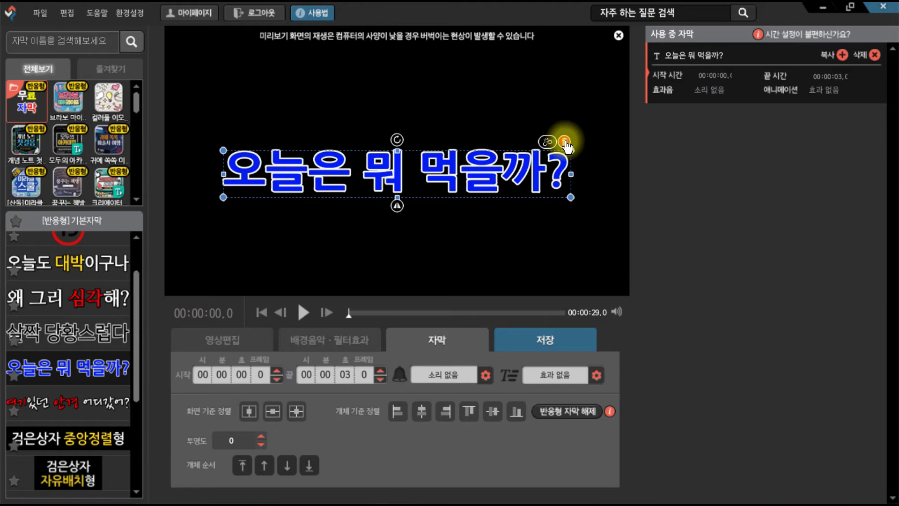
- Replace the caption text with "통도사의 모습" and move the caption slightly upward
{"action": "double_click", "coordinate": [348, 173]}
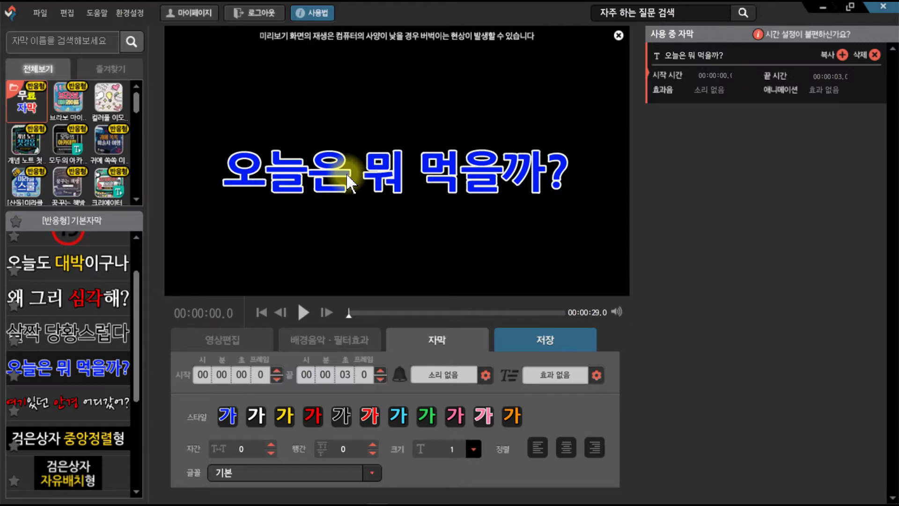
{"action": "key", "text": "ctrl+a"}
{"action": "type", "text": "통도사"}
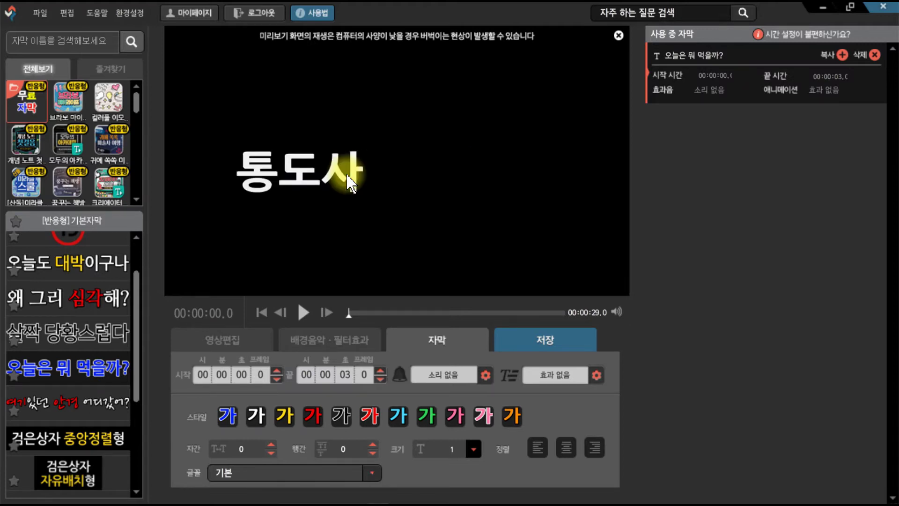
{"action": "type", "text": "의 모습"}
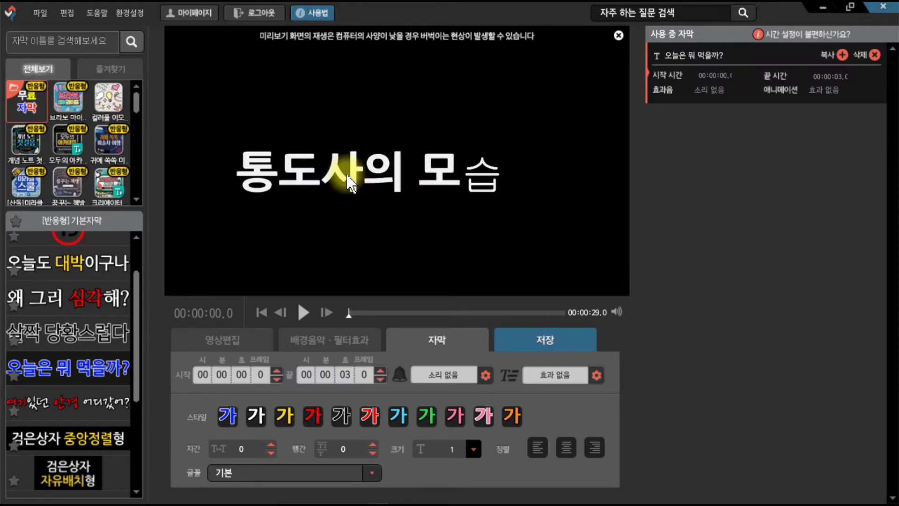
{"action": "left_click", "coordinate": [496, 170]}
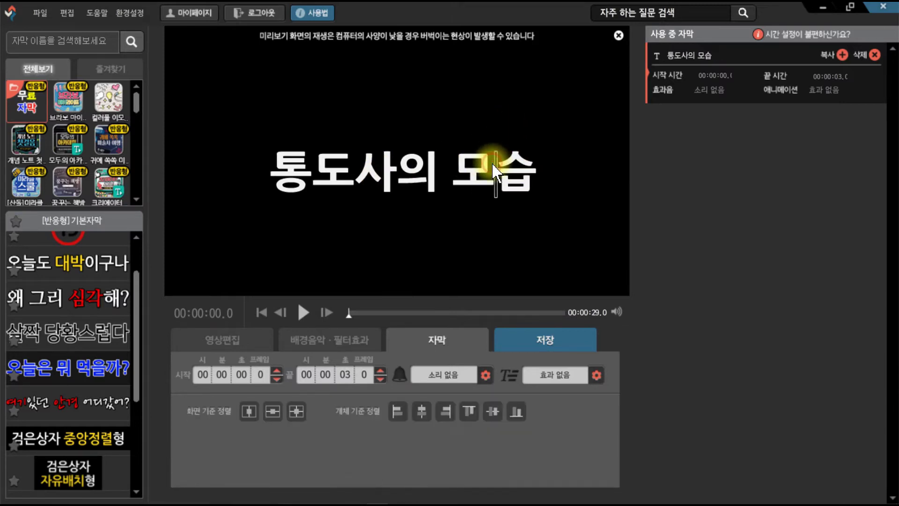
{"action": "left_click", "coordinate": [492, 164]}
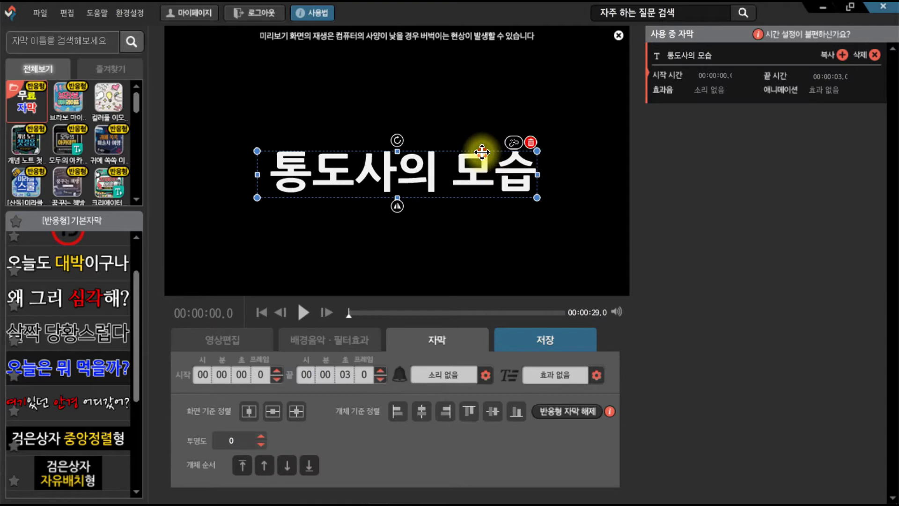
{"action": "left_click_drag", "start_coordinate": [482, 152], "coordinate": [481, 146]}
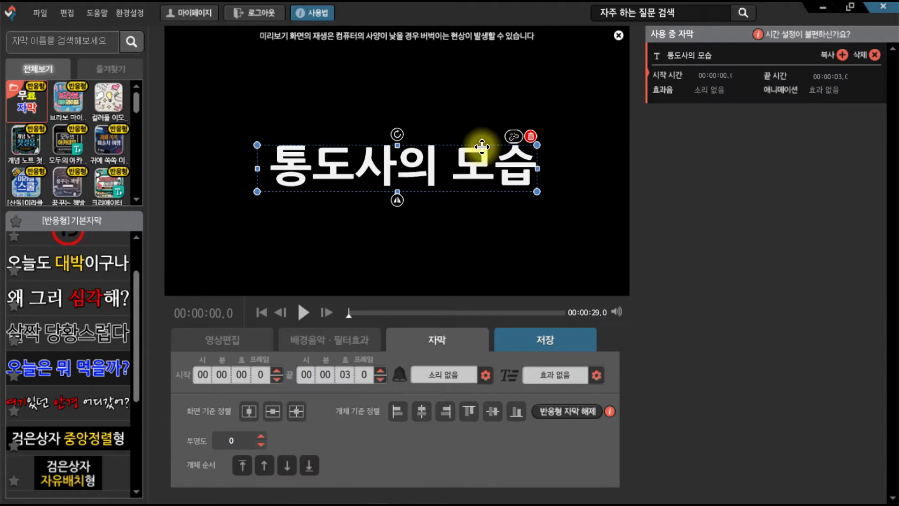
- Apply the red style with white outline to the word "통도사" in the caption
{"action": "double_click", "coordinate": [387, 168]}
{"action": "left_click_drag", "start_coordinate": [387, 170], "coordinate": [284, 177]}
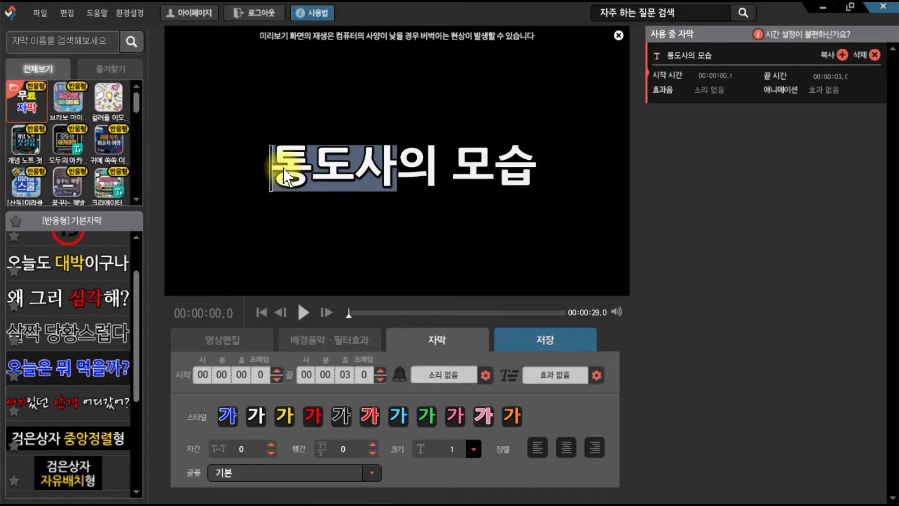
{"action": "left_click", "coordinate": [370, 415]}
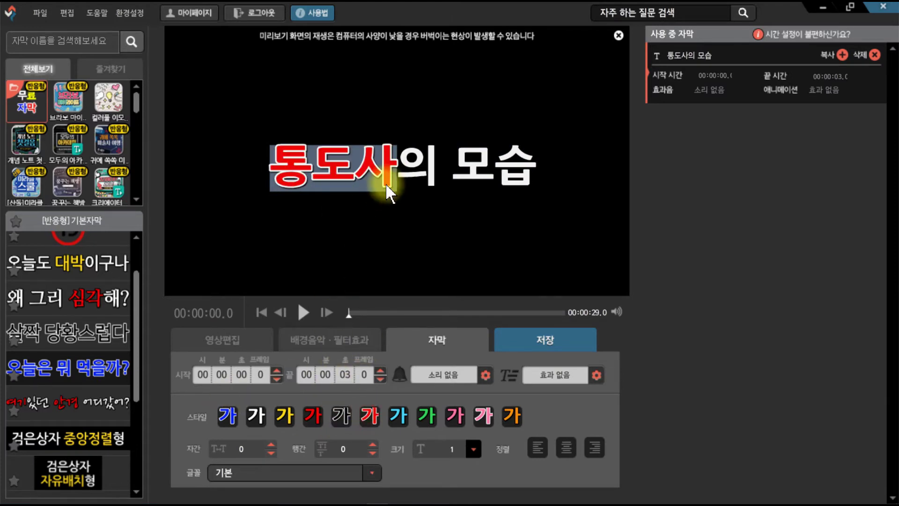
- Apply the orange style to the "의 모습" part of the caption
{"action": "left_click", "coordinate": [417, 176]}
{"action": "left_click_drag", "start_coordinate": [398, 171], "coordinate": [535, 174]}
{"action": "left_click", "coordinate": [512, 415]}
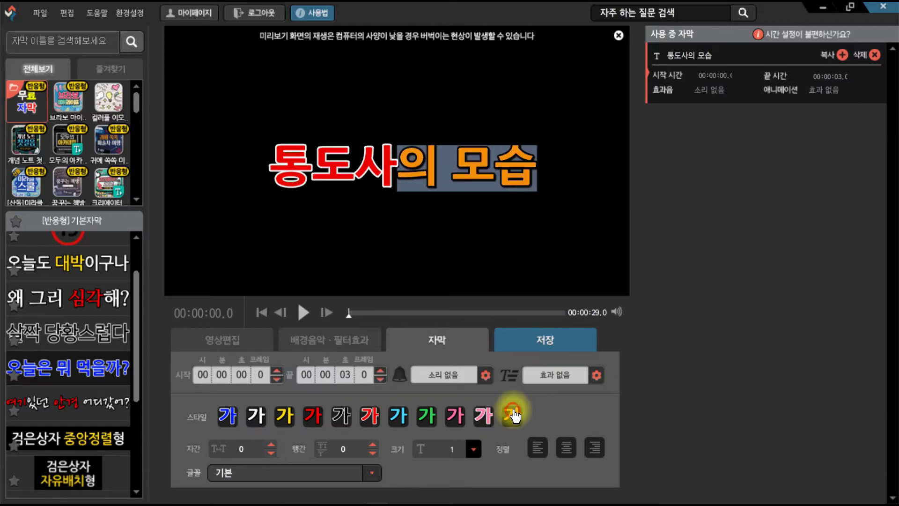
{"action": "left_click", "coordinate": [455, 185]}
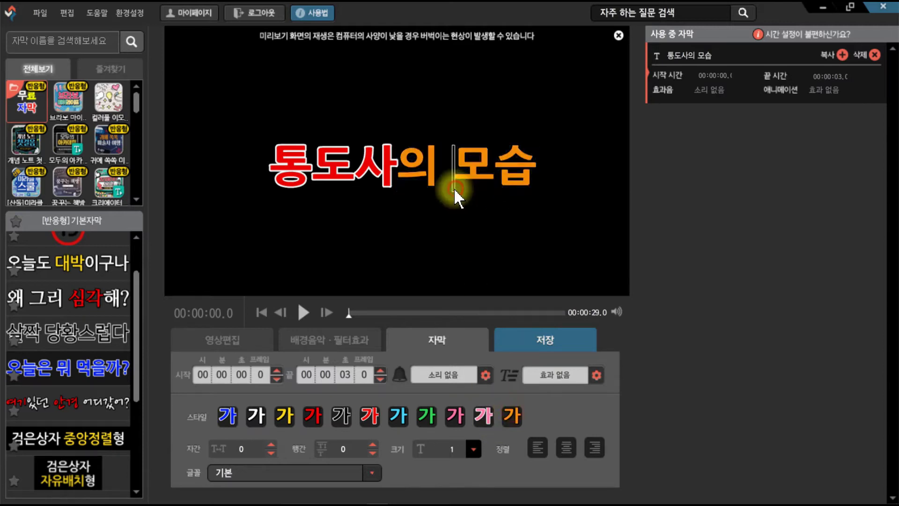
{"action": "left_click", "coordinate": [414, 186]}
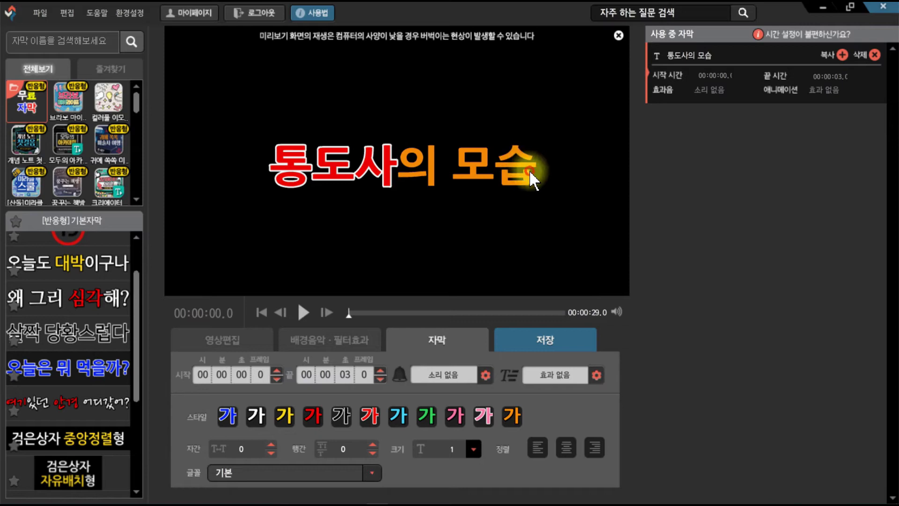
- Apply the blue style with white outline to the whole caption text "통도사의 모습"
{"action": "left_click_drag", "start_coordinate": [526, 167], "coordinate": [271, 168]}
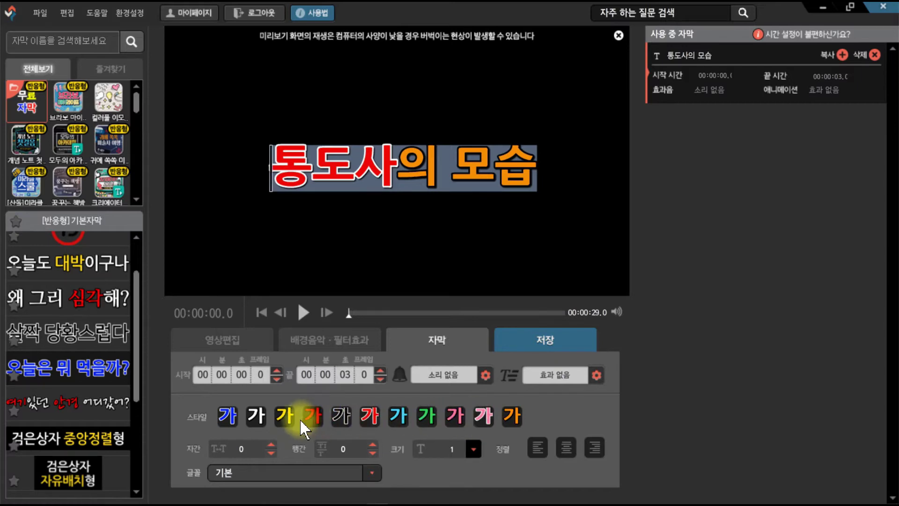
{"action": "left_click", "coordinate": [230, 417]}
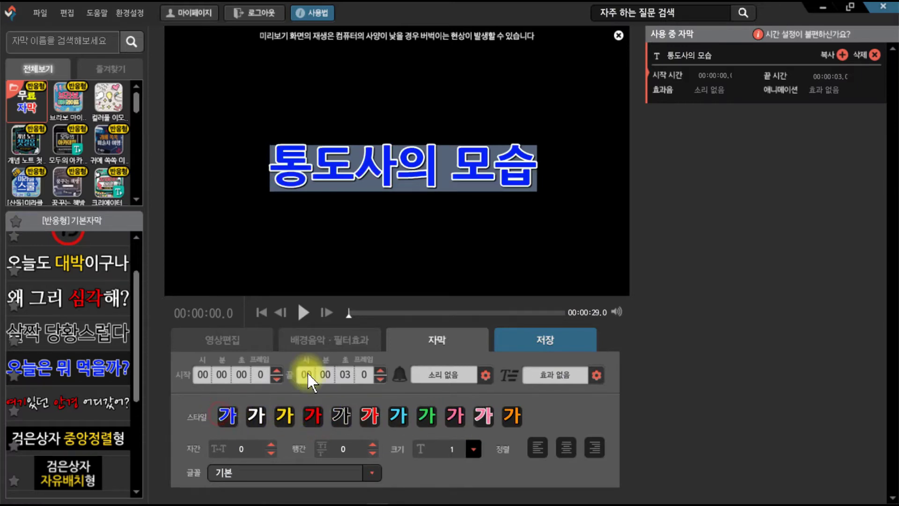
{"action": "left_click", "coordinate": [454, 131]}
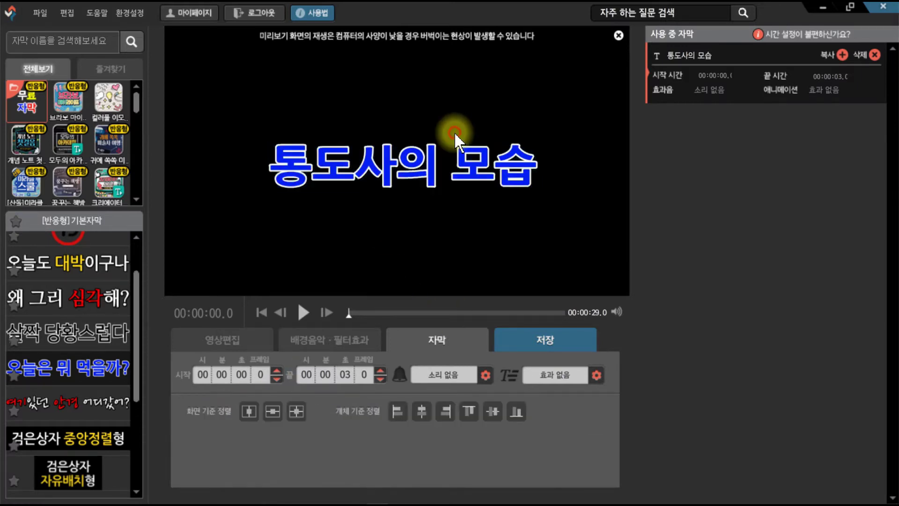
- Try start sound effects on the title caption, including 맞음, 알림 and 틀림 from the 버튼, 알림음 category
{"action": "left_click", "coordinate": [392, 171]}
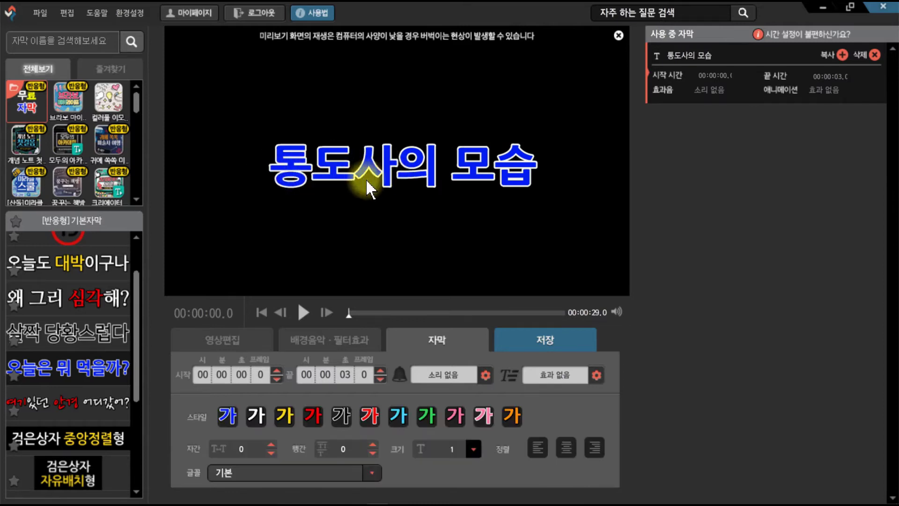
{"action": "left_click", "coordinate": [448, 377]}
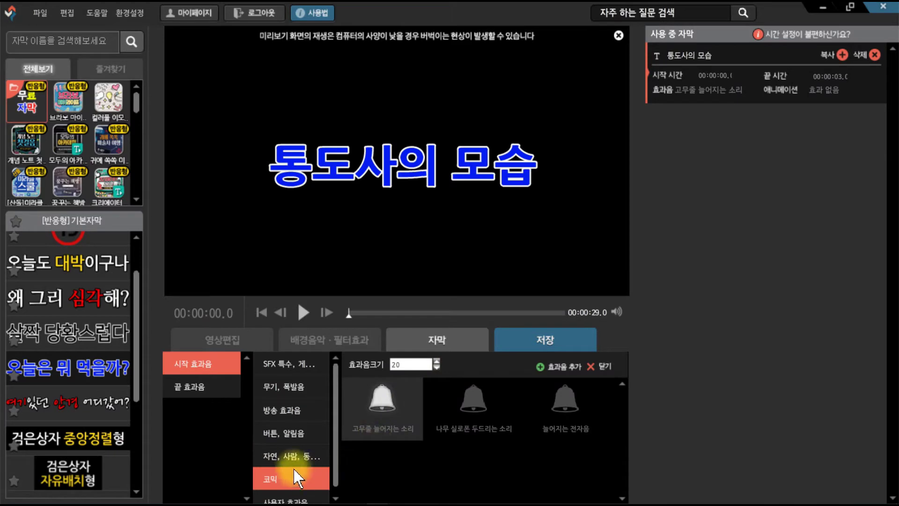
{"action": "left_click", "coordinate": [283, 363]}
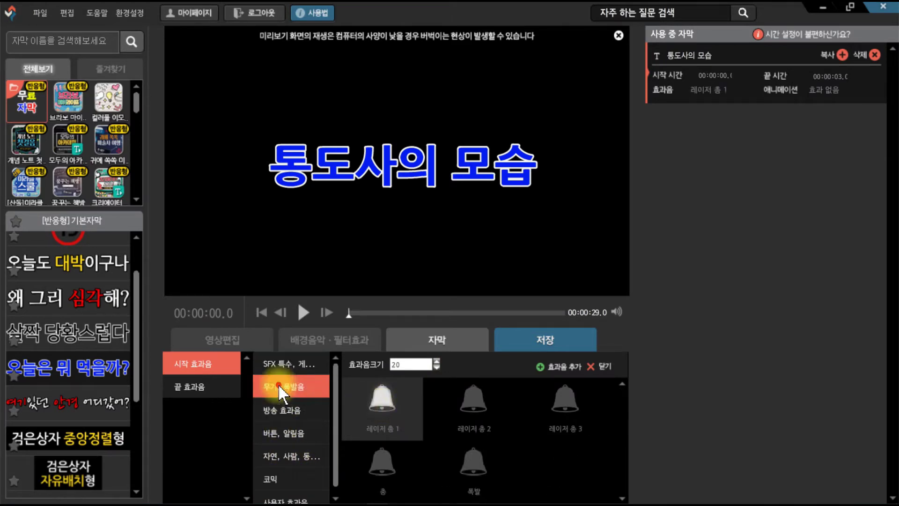
{"action": "left_click", "coordinate": [280, 410]}
{"action": "left_click", "coordinate": [290, 435]}
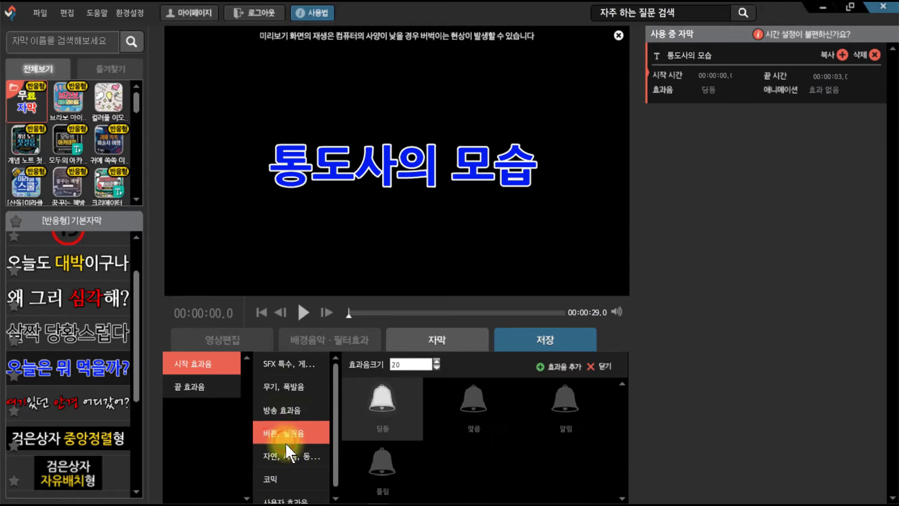
{"action": "left_click", "coordinate": [474, 412]}
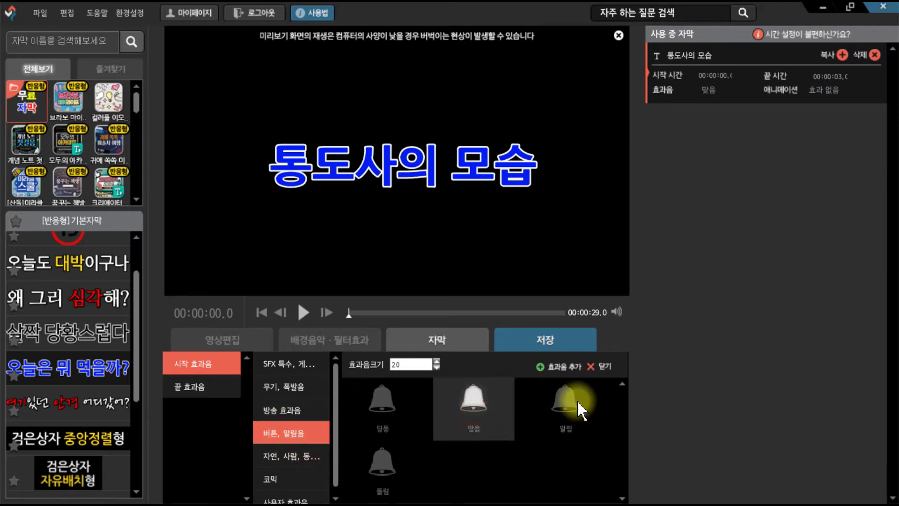
{"action": "left_click", "coordinate": [564, 401]}
{"action": "left_click", "coordinate": [374, 464]}
- Look through the nature, user-added, comic and button sound categories for the title caption's start sound
{"action": "left_click", "coordinate": [327, 460]}
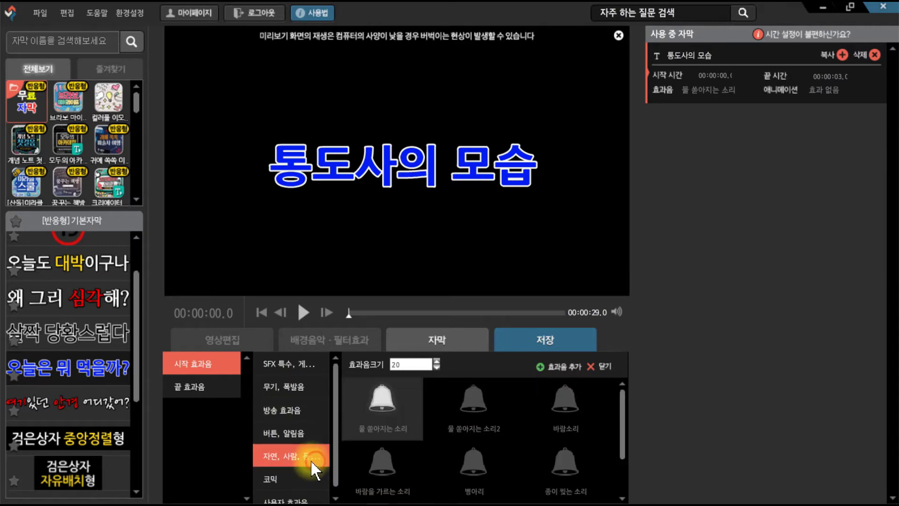
{"action": "scroll", "coordinate": [274, 470], "scroll_direction": "down", "scroll_amount": 1}
{"action": "left_click", "coordinate": [286, 491]}
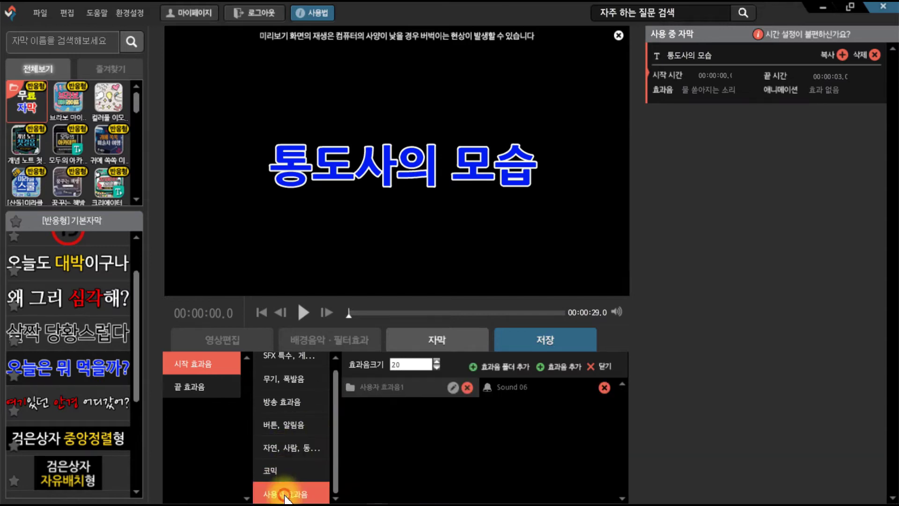
{"action": "left_click", "coordinate": [289, 465]}
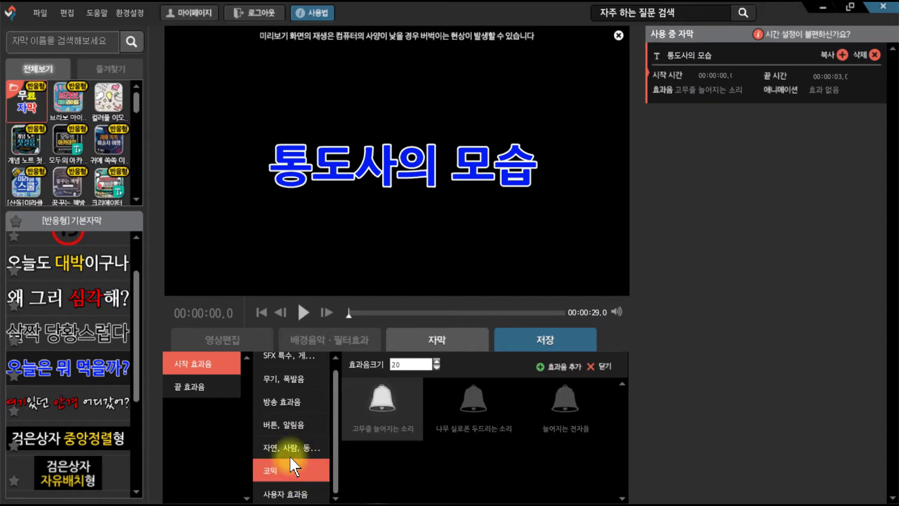
{"action": "left_click", "coordinate": [291, 447]}
{"action": "left_click", "coordinate": [290, 430]}
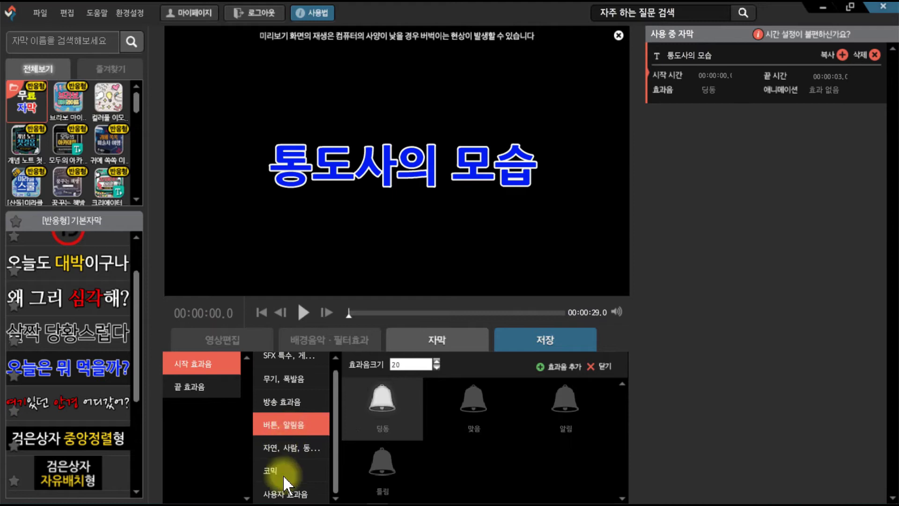
- Add the file "3. 뾰로롱" from the 효과음 folder as the title caption's start sound and preview the caption
{"action": "left_click", "coordinate": [287, 492]}
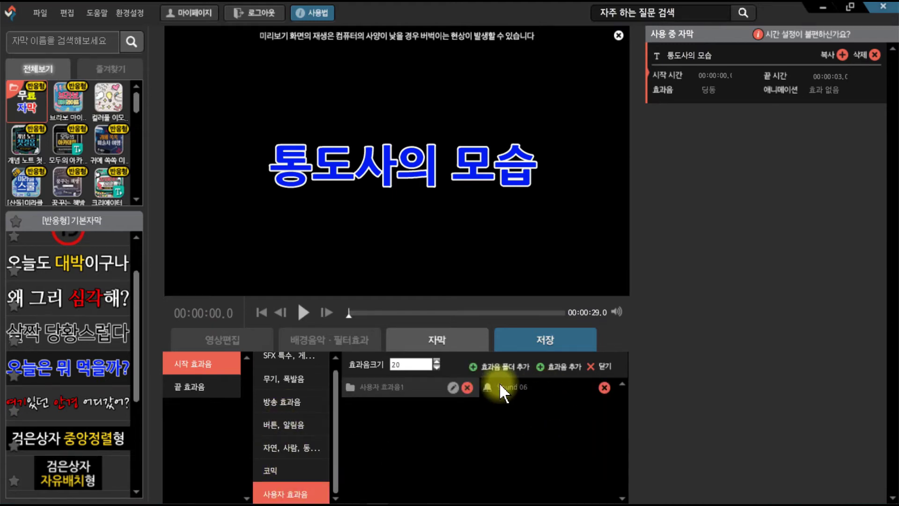
{"action": "left_click", "coordinate": [558, 370]}
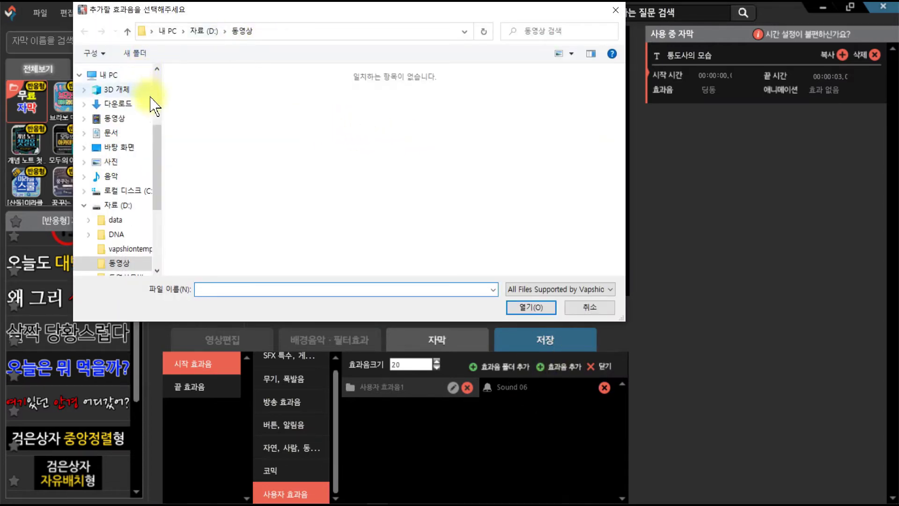
{"action": "left_click", "coordinate": [226, 115]}
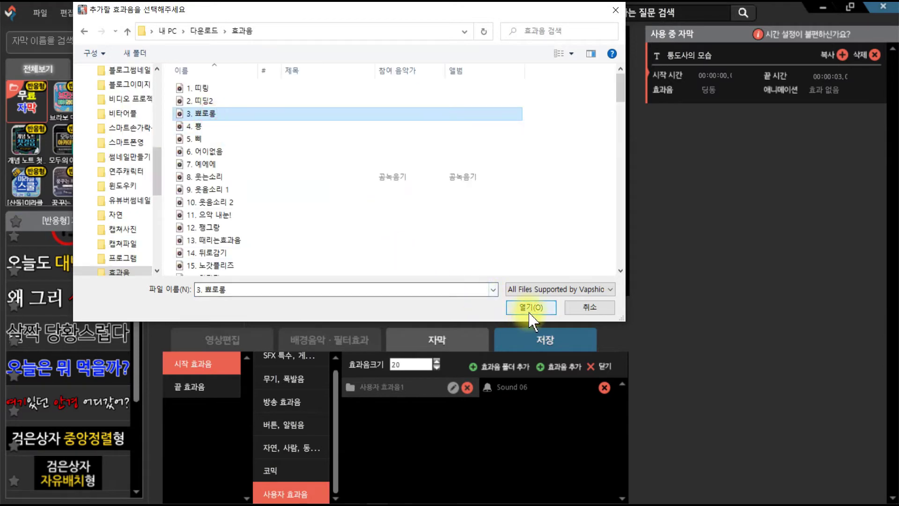
{"action": "left_click", "coordinate": [529, 310]}
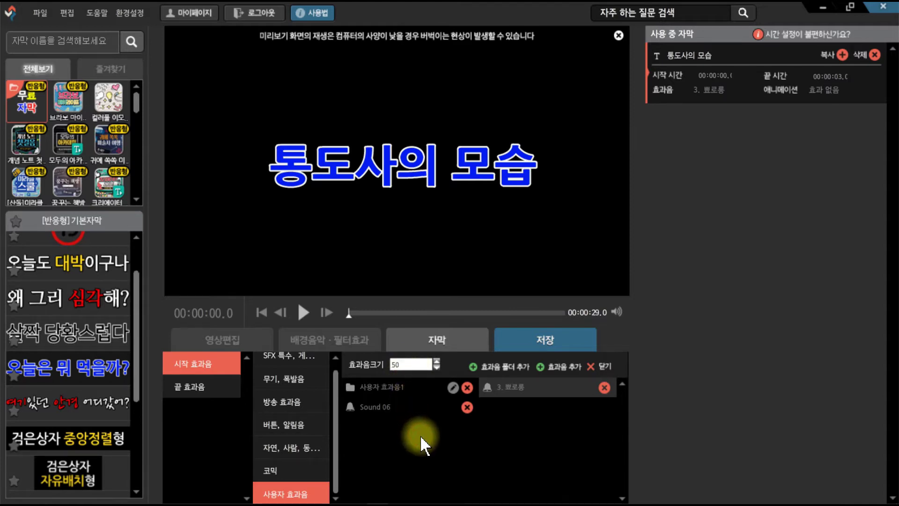
{"action": "left_click", "coordinate": [607, 365]}
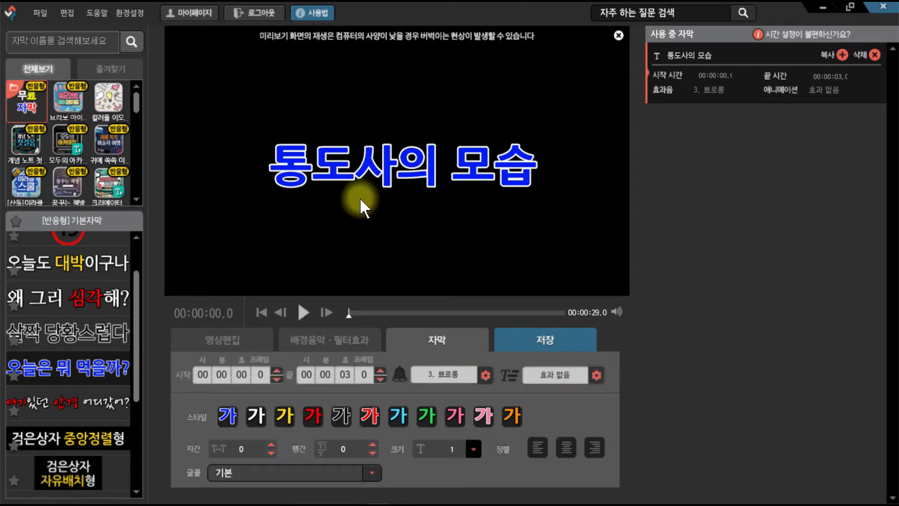
{"action": "left_click", "coordinate": [303, 313]}
{"action": "left_click", "coordinate": [302, 312]}
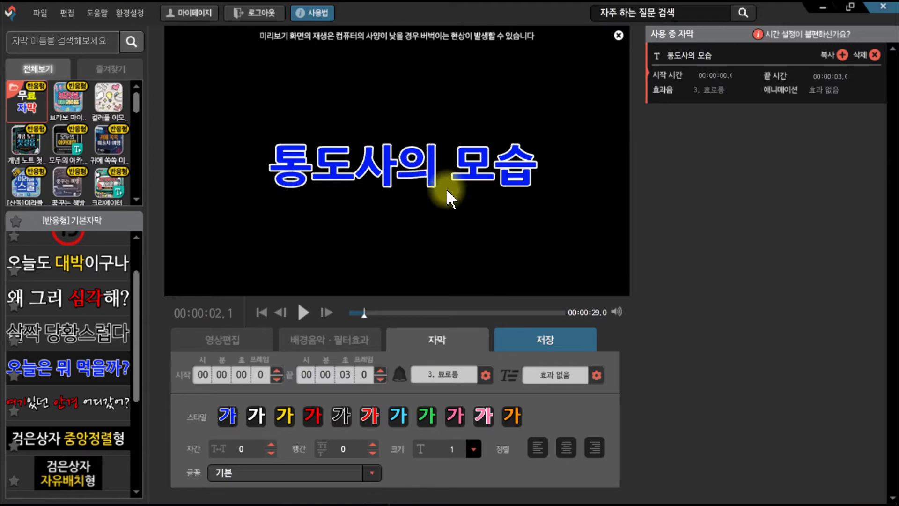
- Delete the custom sound "3. 뾰로롱" from the user sound effects and close the sound settings
{"action": "left_click", "coordinate": [484, 375]}
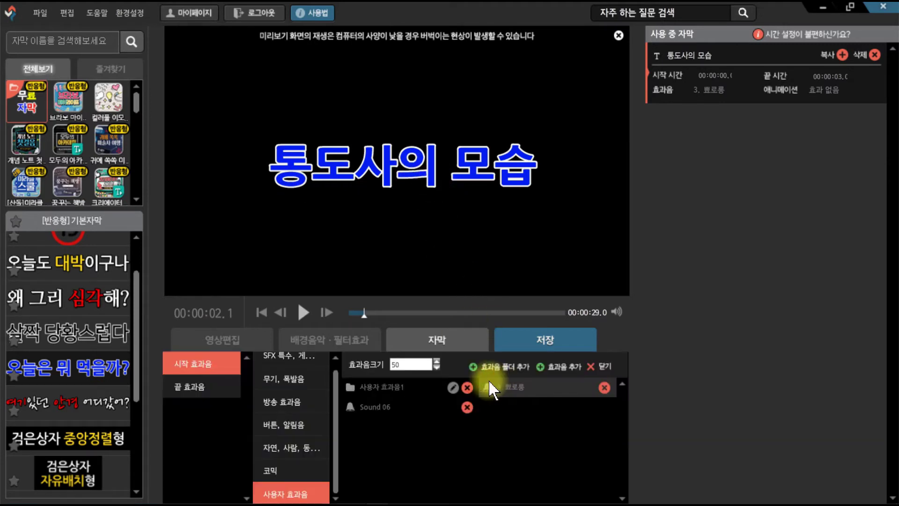
{"action": "left_click", "coordinate": [604, 392]}
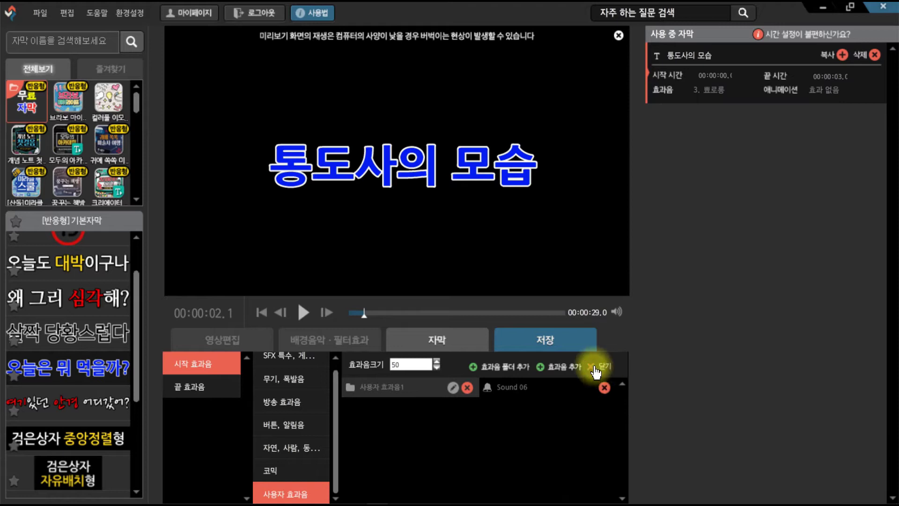
{"action": "left_click", "coordinate": [598, 370]}
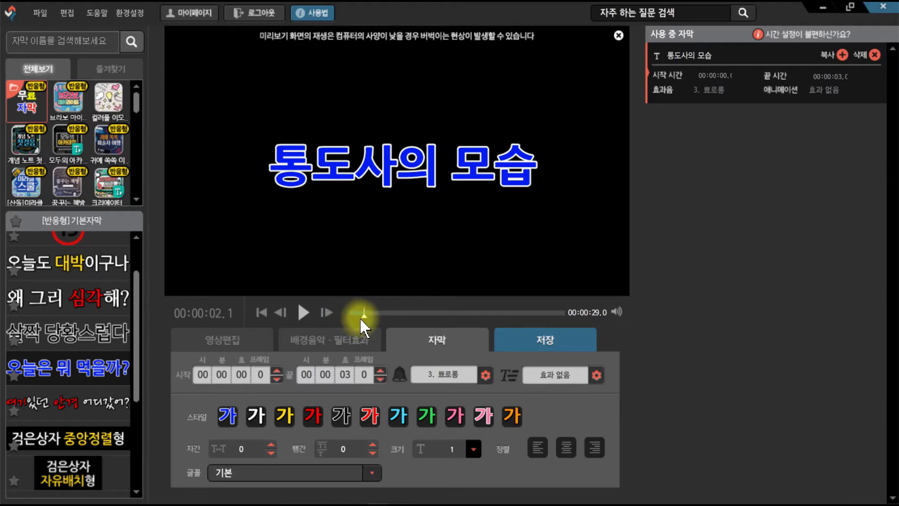
- Play the video from the beginning until the first crane scene follows the title caption
{"action": "left_click_drag", "start_coordinate": [364, 323], "coordinate": [347, 318]}
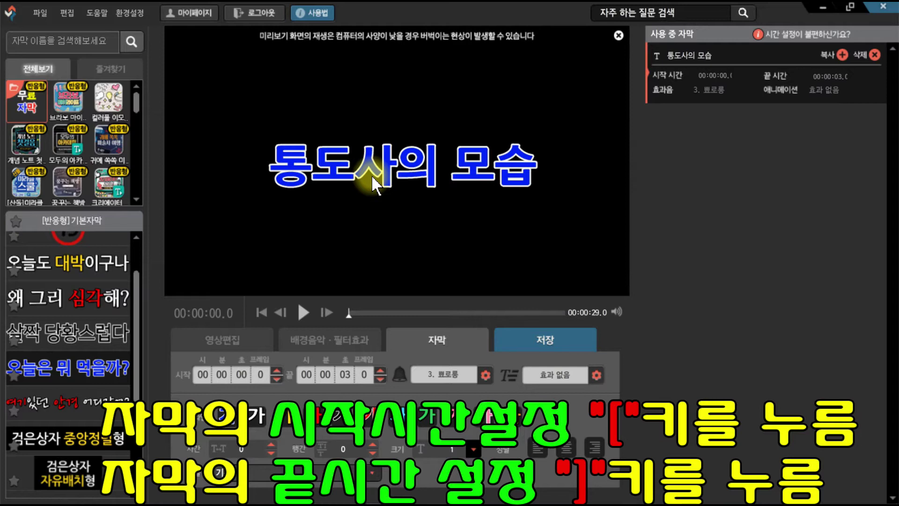
{"action": "key", "text": "space"}
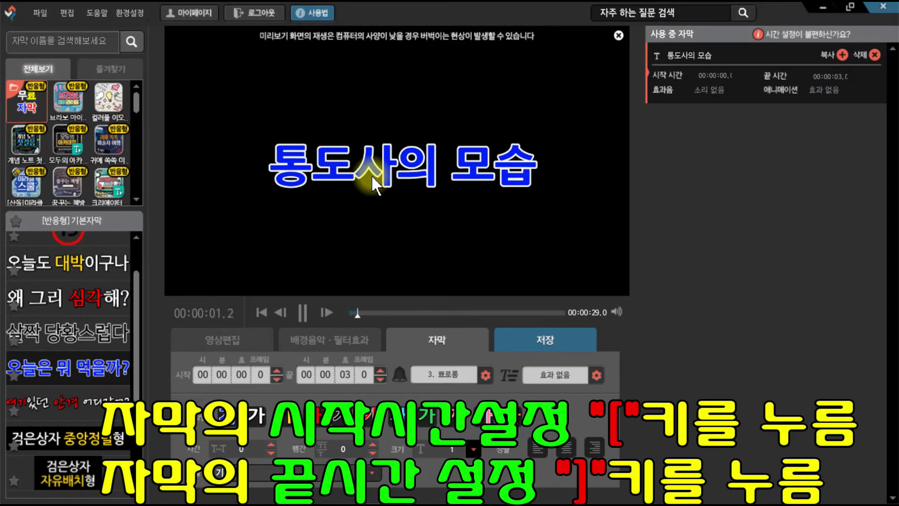
{"action": "key", "text": "space"}
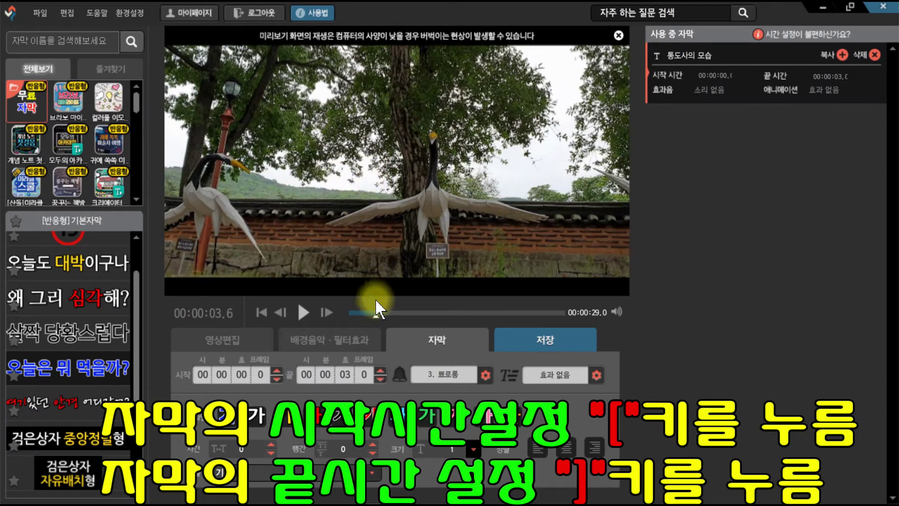
- Bring the playhead to 00:00:04.0 on the crane scene and insert the "여기있던 안경 어디갔어?" caption template
{"action": "left_click_drag", "start_coordinate": [375, 317], "coordinate": [371, 318]}
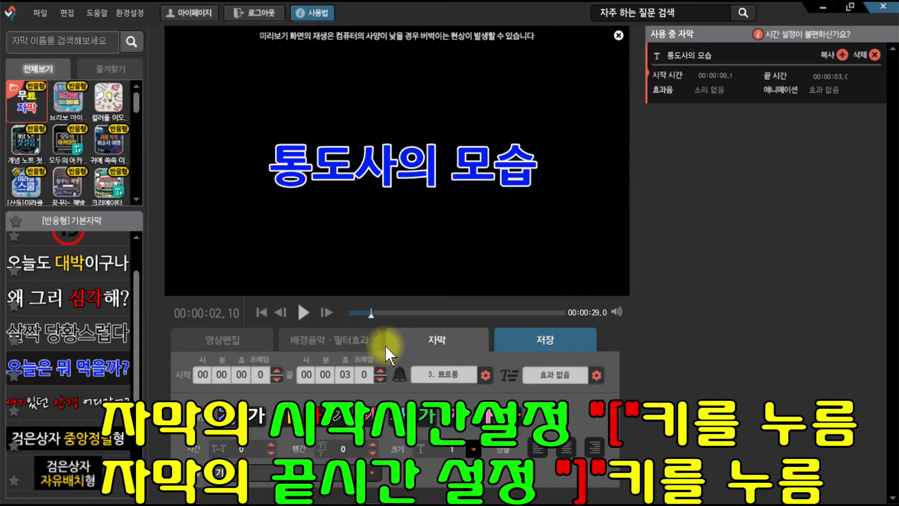
{"action": "key", "text": "space"}
{"action": "key", "text": "space"}
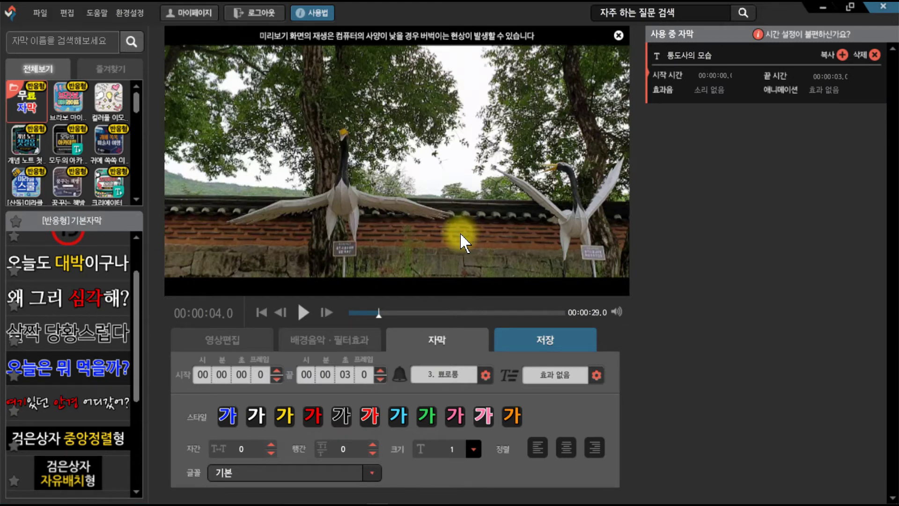
{"action": "mouse_move", "coordinate": [84, 401]}
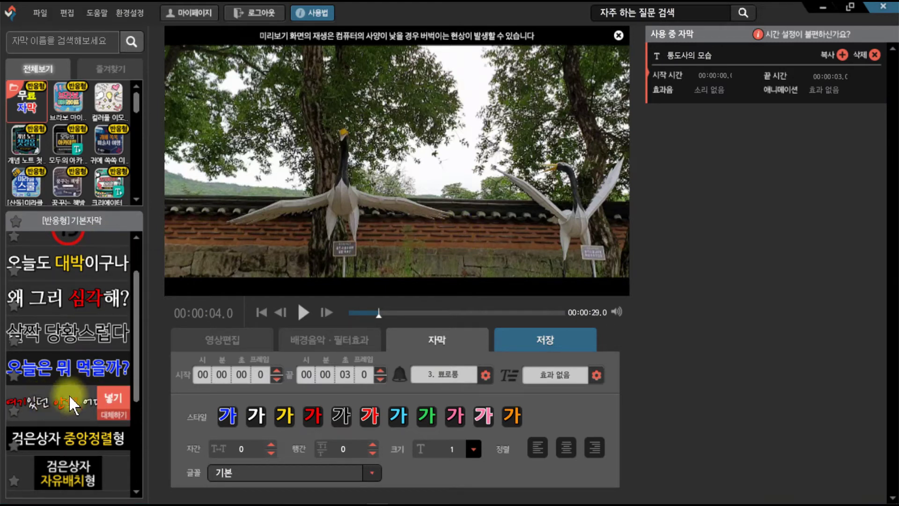
{"action": "left_click", "coordinate": [113, 398]}
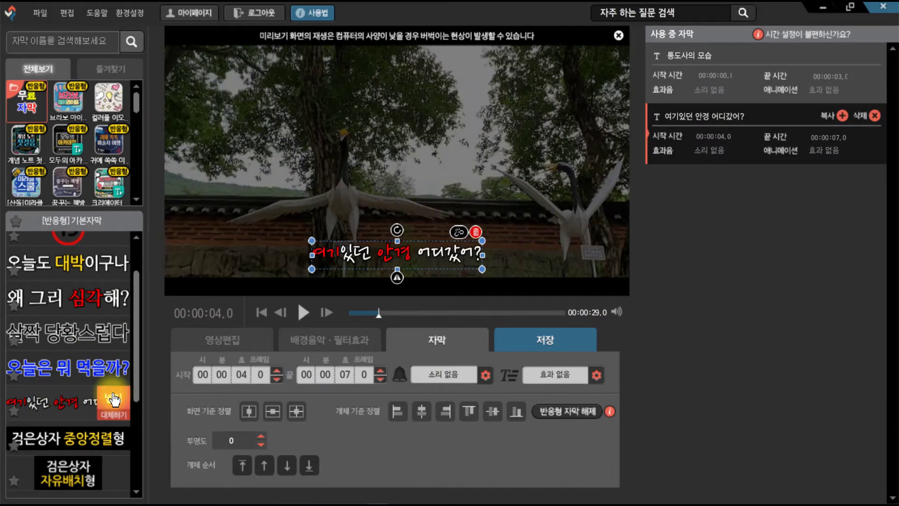
- Replace the new caption's text with "여기는 어딘 학들이 있느가?"
{"action": "double_click", "coordinate": [336, 253]}
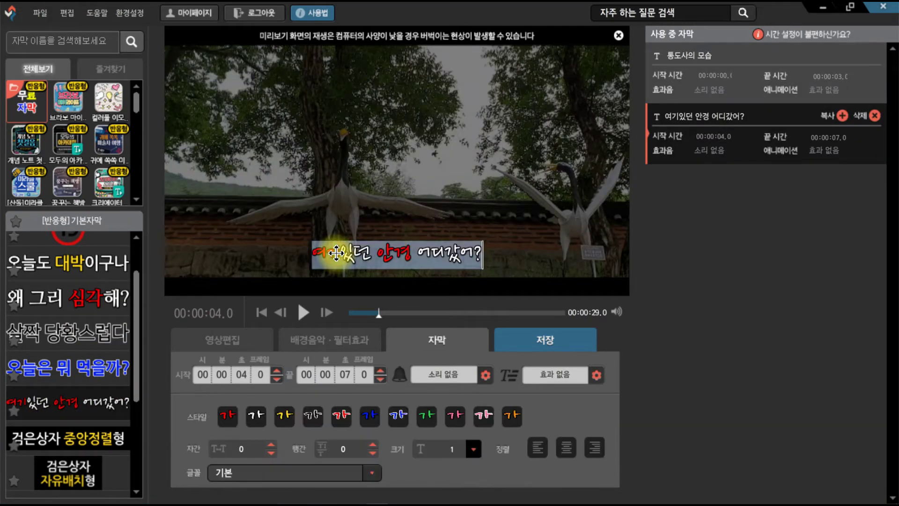
{"action": "left_click", "coordinate": [336, 256]}
{"action": "left_click", "coordinate": [372, 253]}
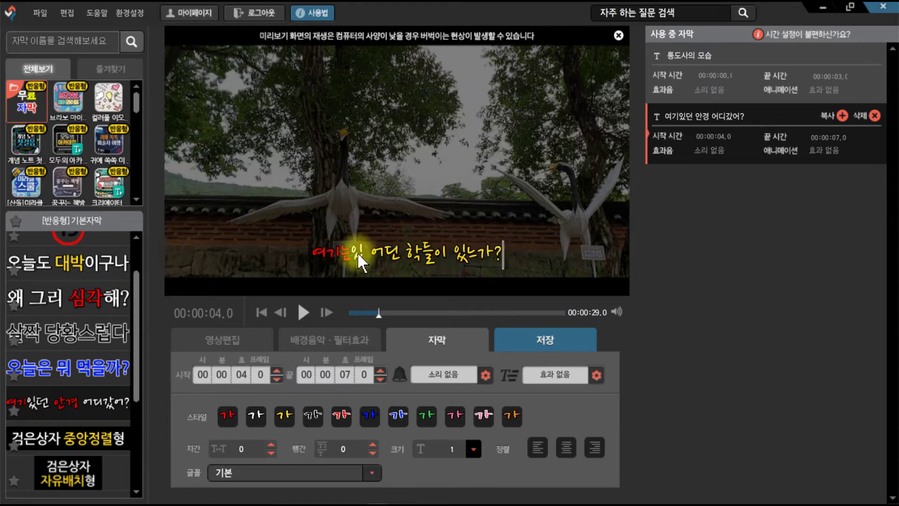
{"action": "left_click", "coordinate": [409, 257]}
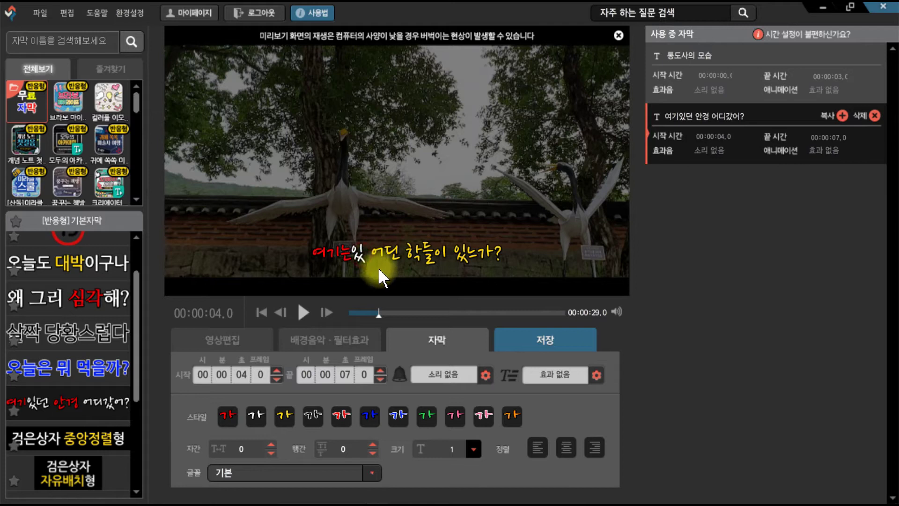
- Apply the blue style to "학" and the orange style to "들" in the crane scene caption
{"action": "left_click_drag", "start_coordinate": [392, 256], "coordinate": [411, 262]}
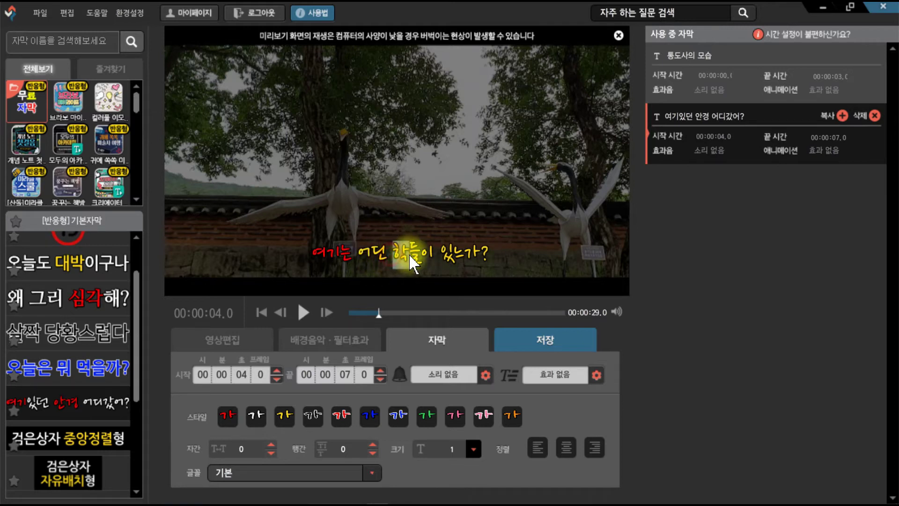
{"action": "left_click", "coordinate": [367, 419]}
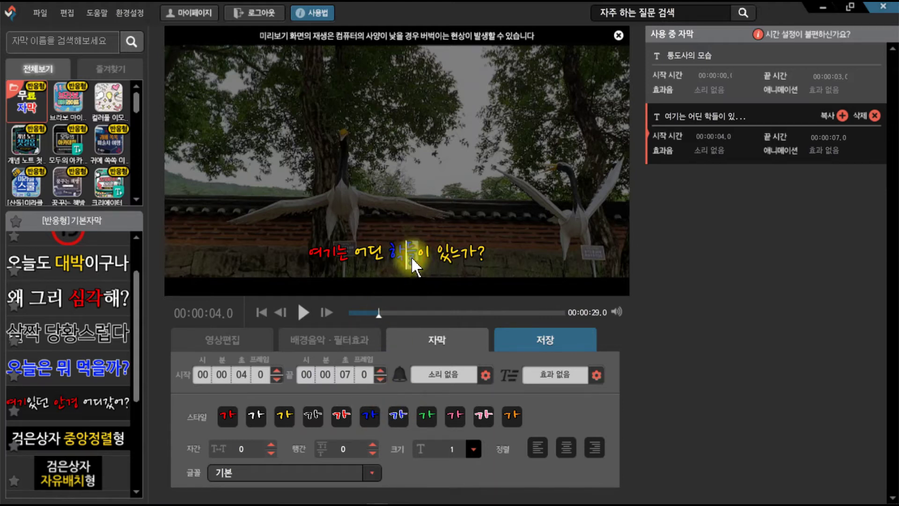
{"action": "key", "text": "shift+Right"}
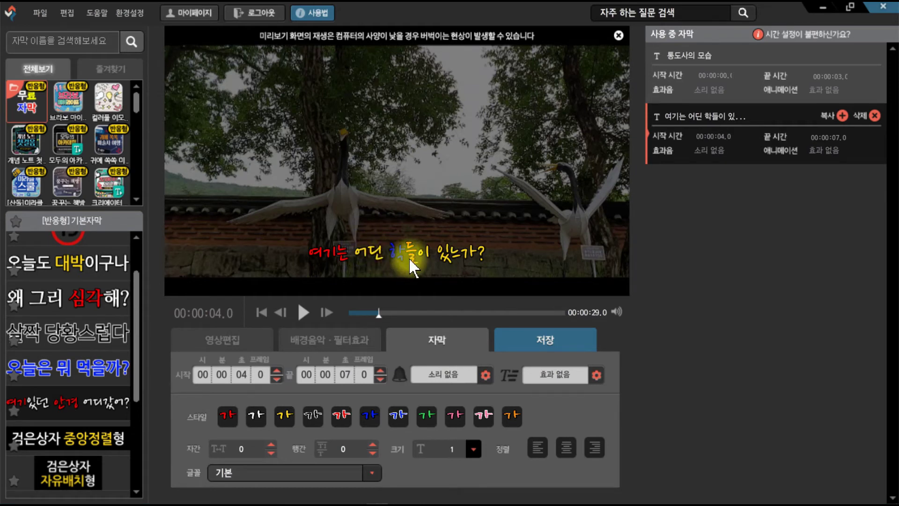
- Look through the available fonts for the full text of the crane scene caption
{"action": "left_click_drag", "start_coordinate": [312, 253], "coordinate": [484, 272]}
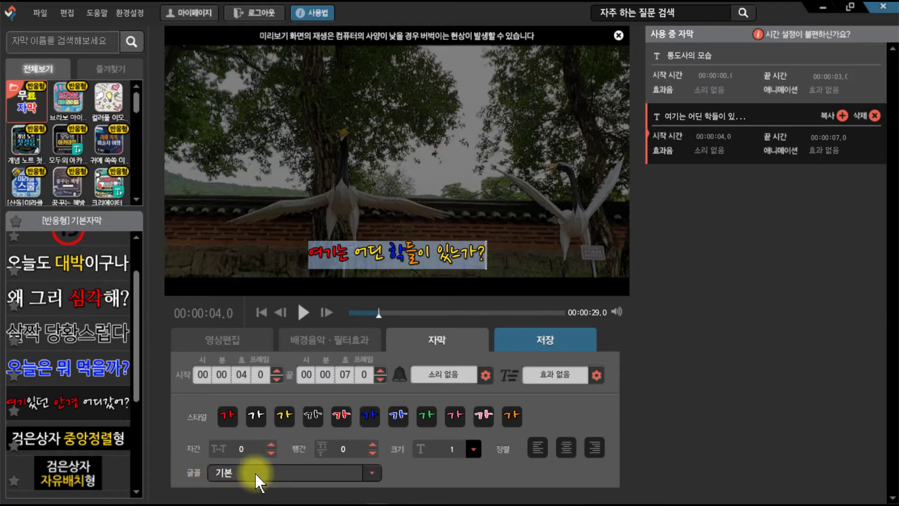
{"action": "left_click", "coordinate": [371, 472]}
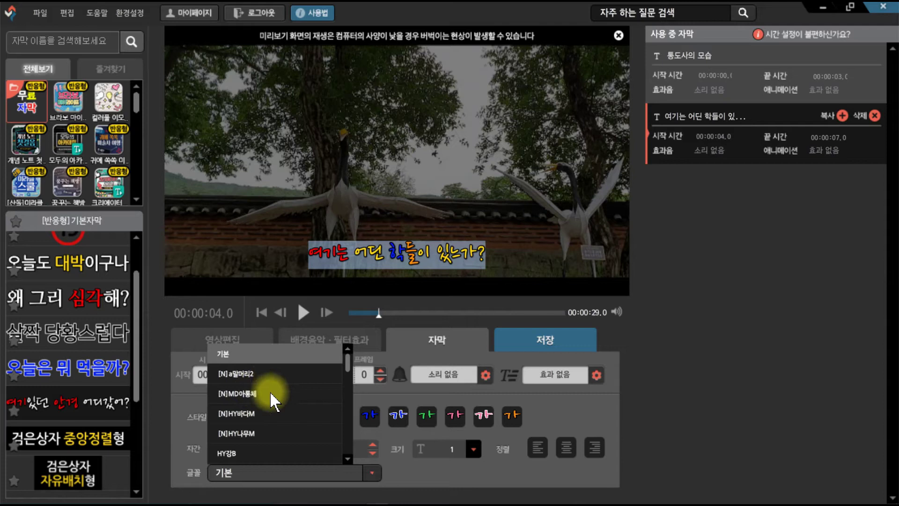
{"action": "scroll", "coordinate": [274, 414], "scroll_direction": "down", "scroll_amount": 5}
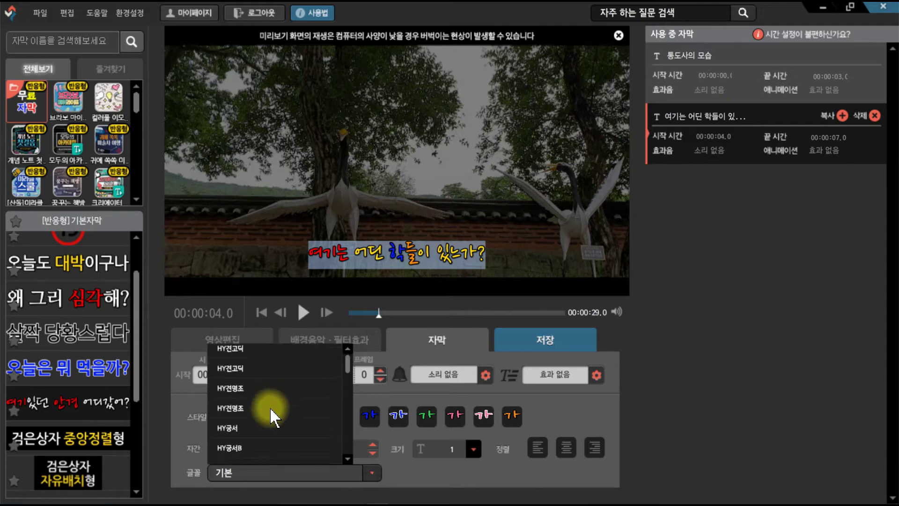
{"action": "scroll", "coordinate": [270, 417], "scroll_direction": "down", "scroll_amount": 4}
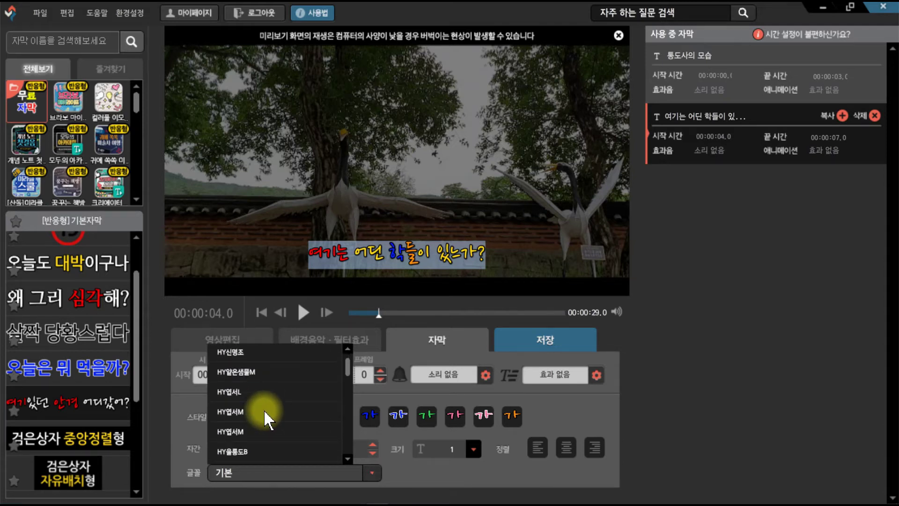
{"action": "scroll", "coordinate": [267, 418], "scroll_direction": "down", "scroll_amount": 4}
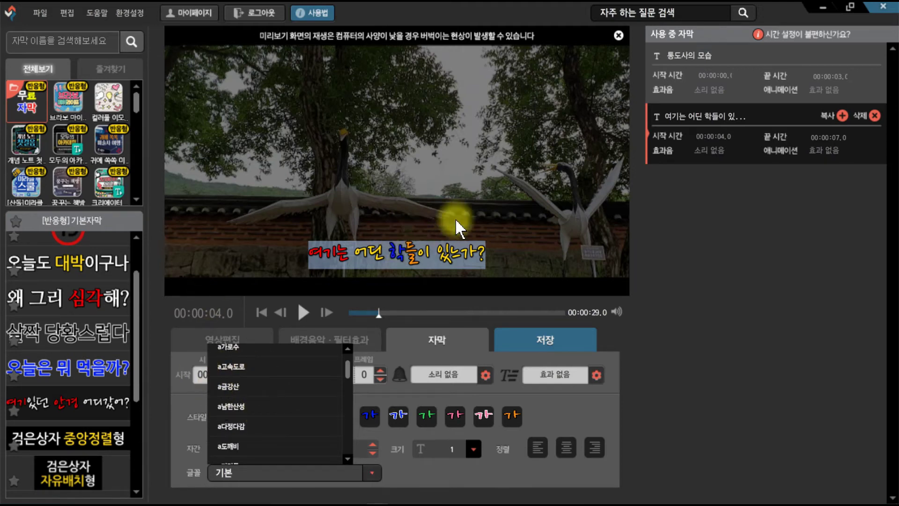
{"action": "left_click", "coordinate": [486, 251]}
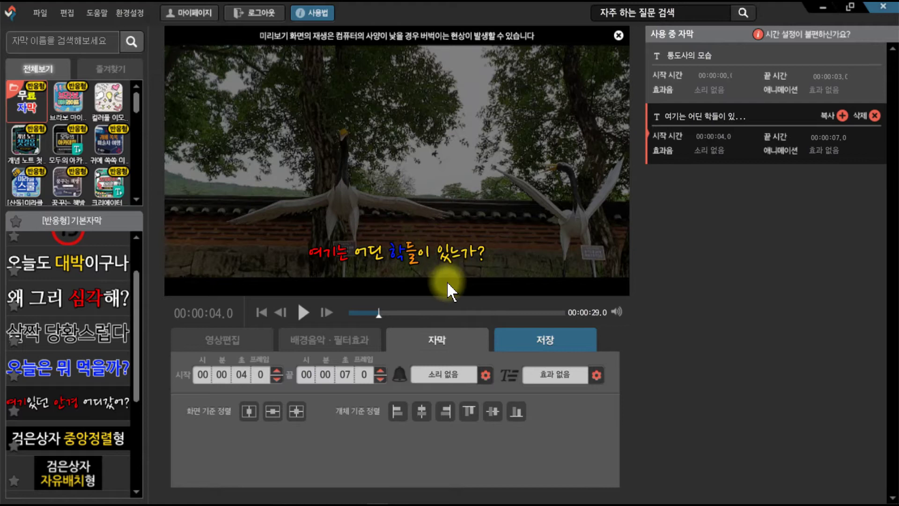
- Apply the 타자기 start animation to the crane scene caption and set its fade-out speed to 보통
{"action": "left_click", "coordinate": [457, 373]}
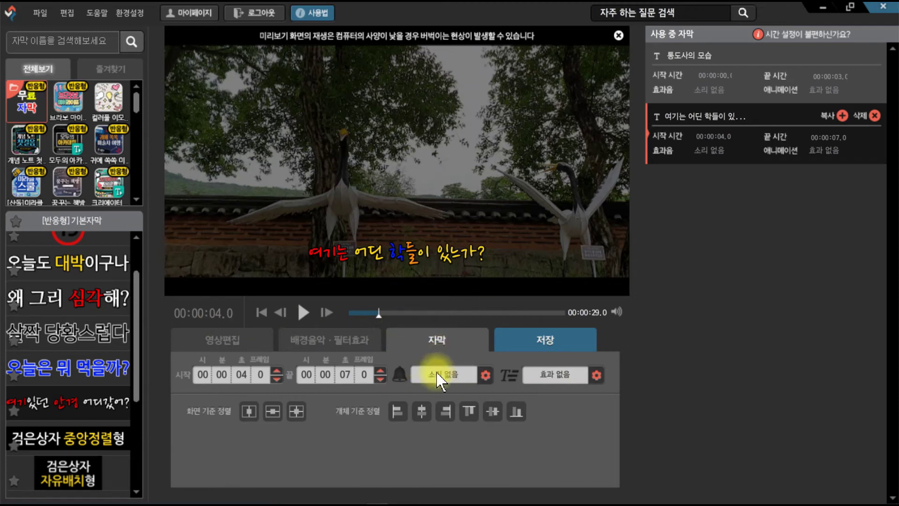
{"action": "left_click", "coordinate": [561, 377]}
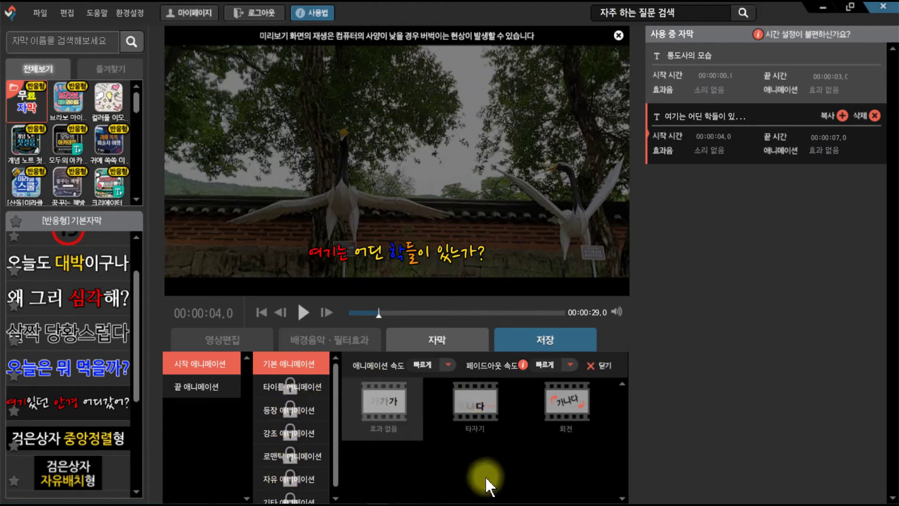
{"action": "left_click", "coordinate": [473, 403]}
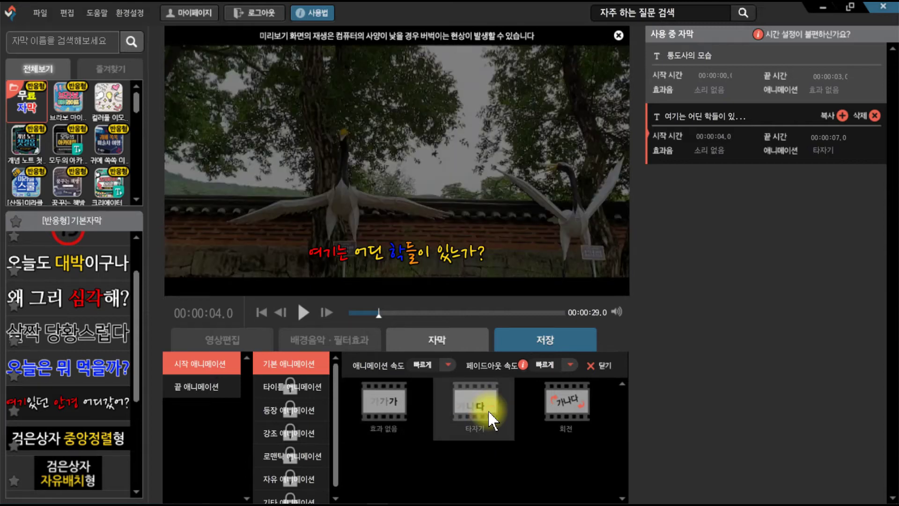
{"action": "left_click", "coordinate": [570, 366]}
{"action": "left_click", "coordinate": [549, 401]}
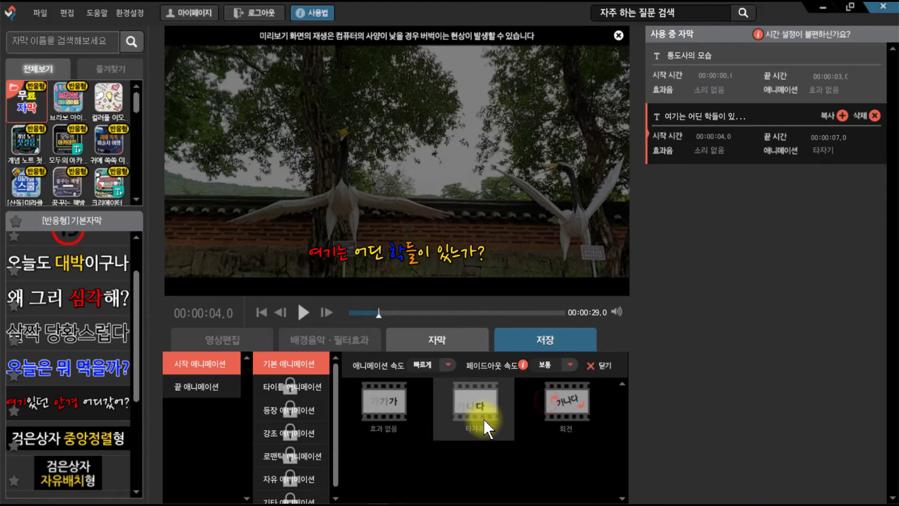
{"action": "left_click", "coordinate": [599, 373]}
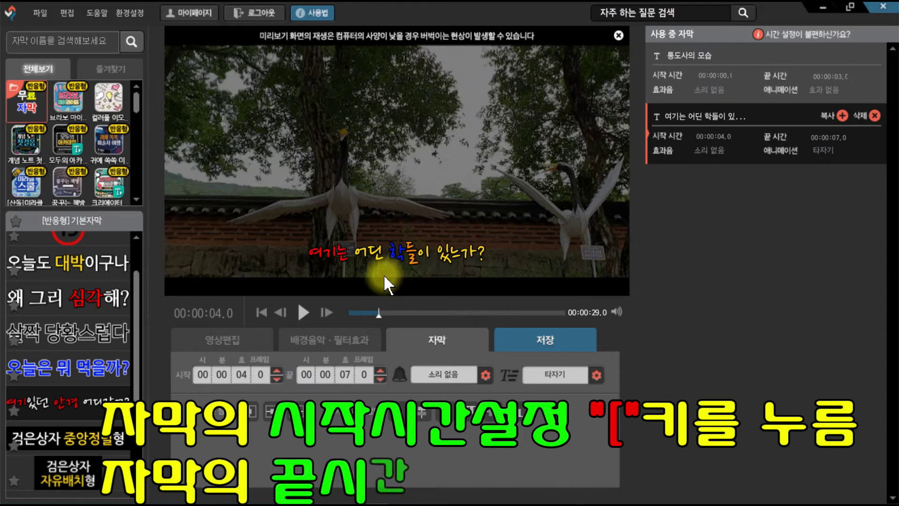
- Set the crane scene caption's end time to 00:00:09.5, just before the crane scene ends, and return the playhead towards the caption's start
{"action": "key", "text": "space"}
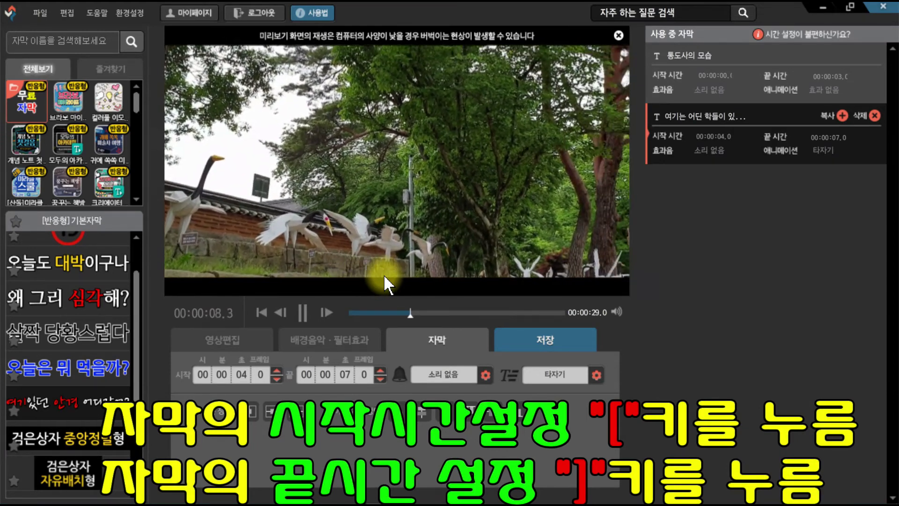
{"action": "key", "text": "space"}
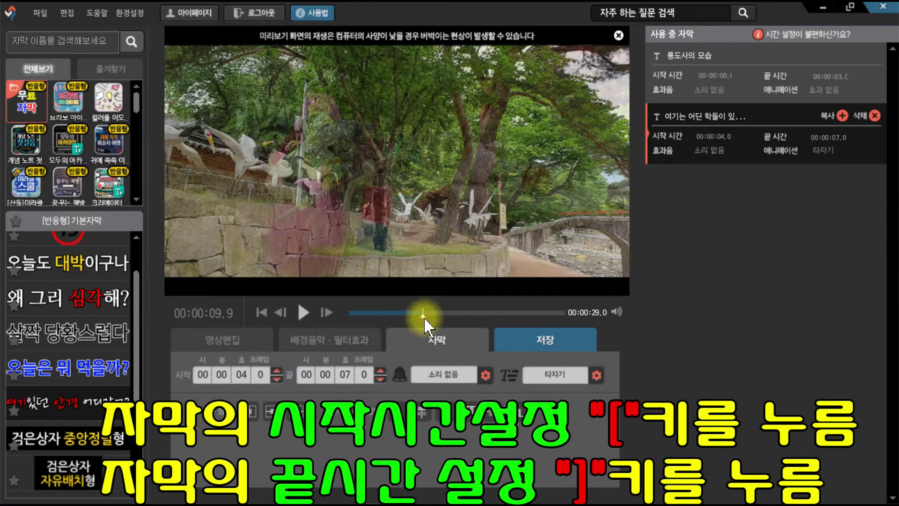
{"action": "left_click_drag", "start_coordinate": [424, 321], "coordinate": [422, 323]}
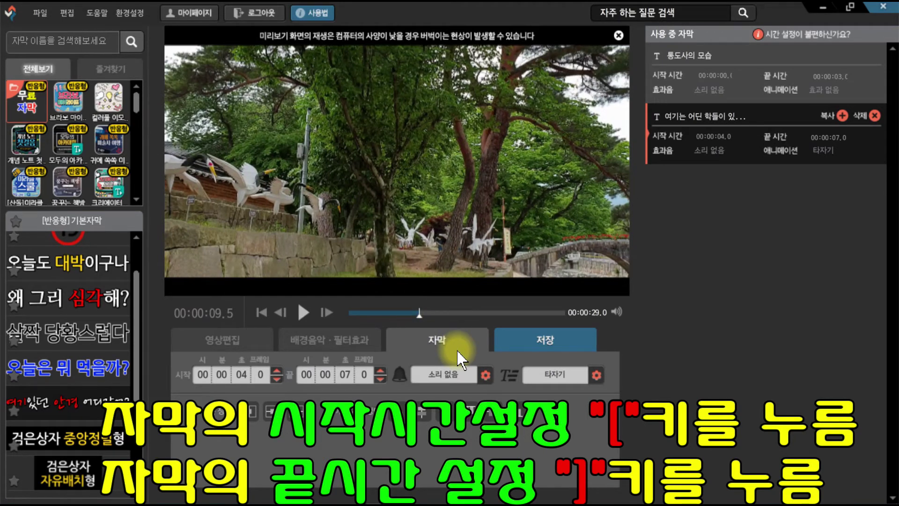
{"action": "key", "text": "bracketright"}
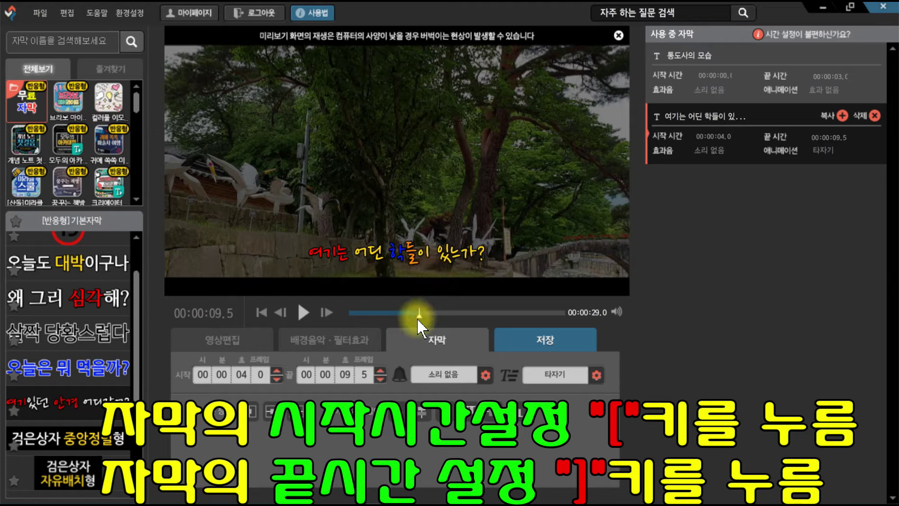
{"action": "left_click_drag", "start_coordinate": [417, 318], "coordinate": [372, 312]}
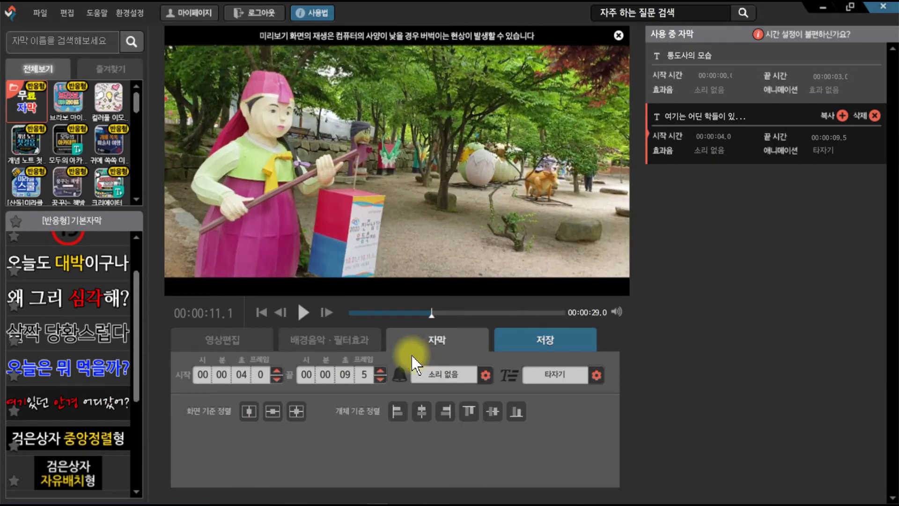
- Bring the playhead to the superhero statue scene at 00:00:15.6 and set the selected crane caption's start time there
{"action": "mouse_move", "coordinate": [431, 322]}
{"action": "left_mouse_down"}
{"action": "mouse_move", "coordinate": [413, 319]}
{"action": "mouse_move", "coordinate": [444, 326]}
{"action": "left_mouse_up"}
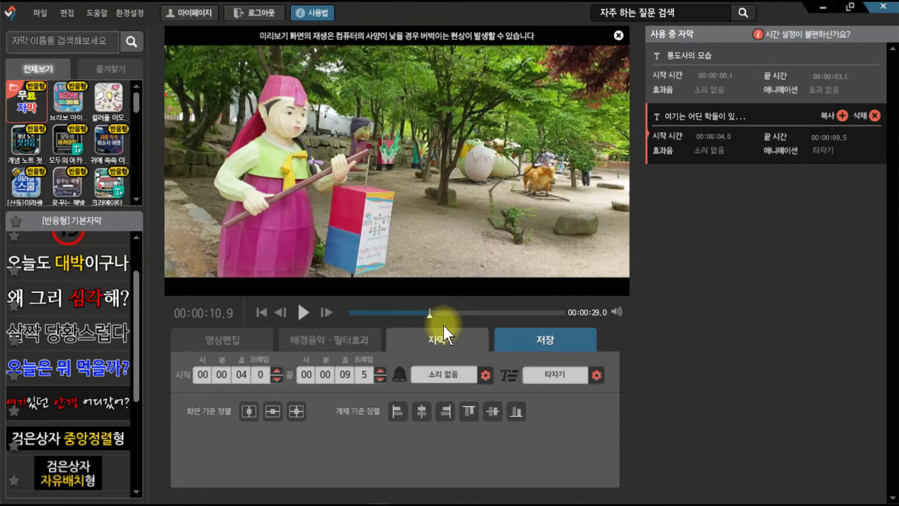
{"action": "key", "text": "space"}
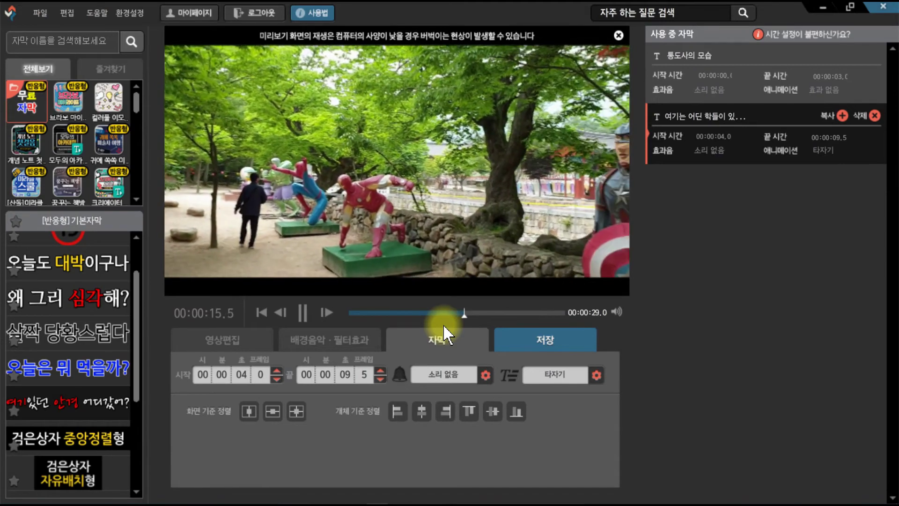
{"action": "key", "text": "space"}
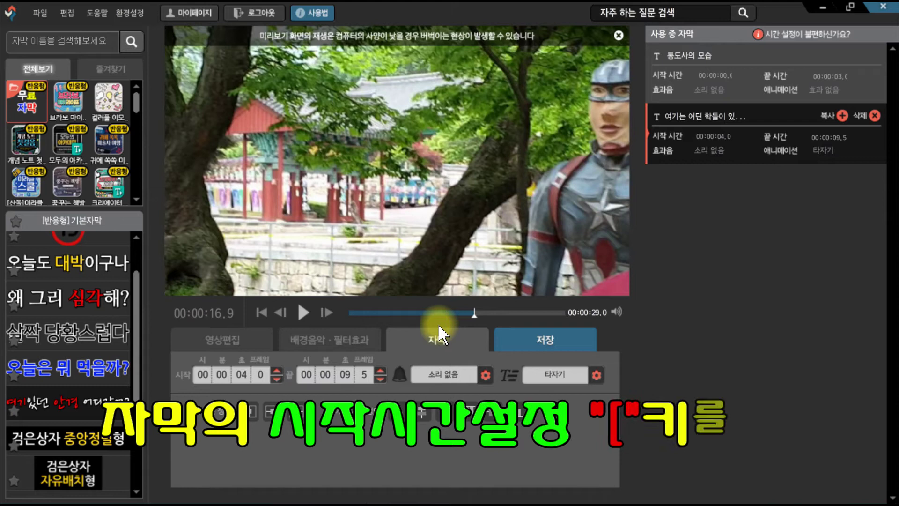
{"action": "left_click", "coordinate": [465, 313]}
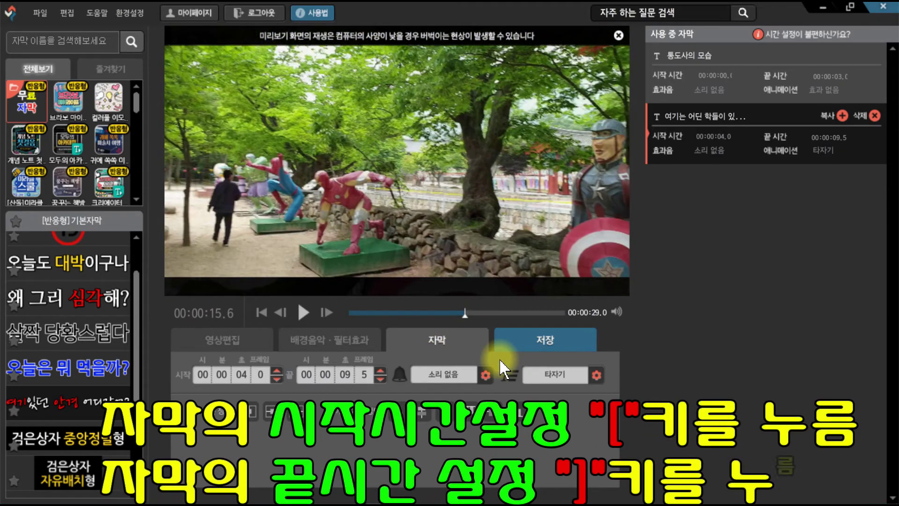
{"action": "key", "text": "bracketleft"}
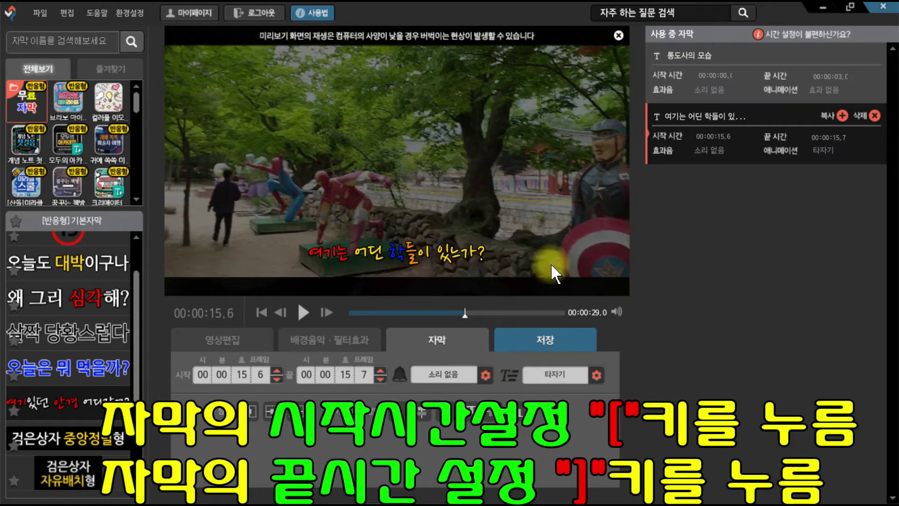
- Insert the "검은상자 중앙정렬형" caption template at 00:00:15.6 and stretch its black box across the full frame width
{"action": "mouse_move", "coordinate": [65, 413]}
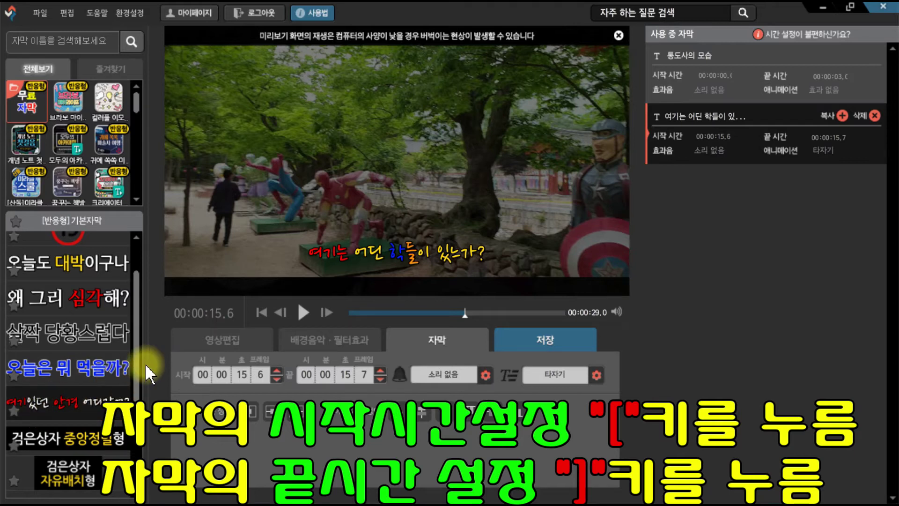
{"action": "left_click_drag", "start_coordinate": [140, 374], "coordinate": [136, 444]}
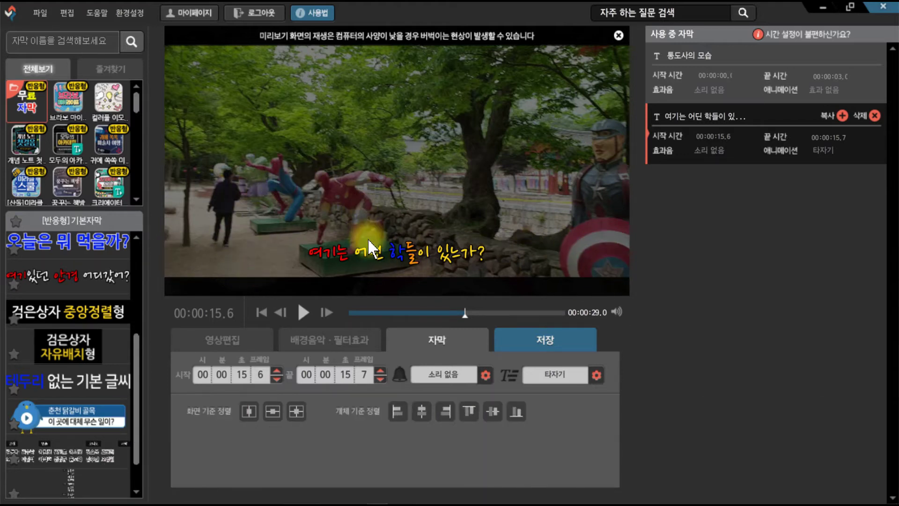
{"action": "mouse_move", "coordinate": [82, 320]}
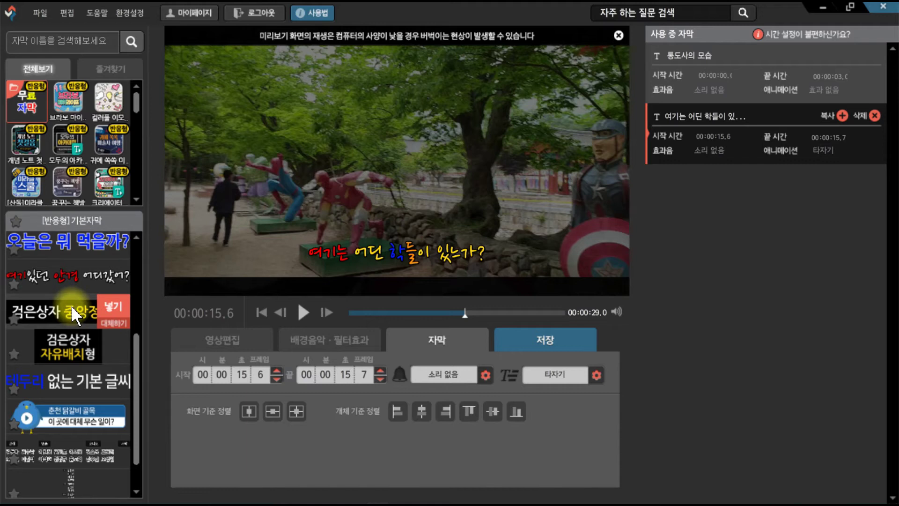
{"action": "left_click", "coordinate": [114, 314]}
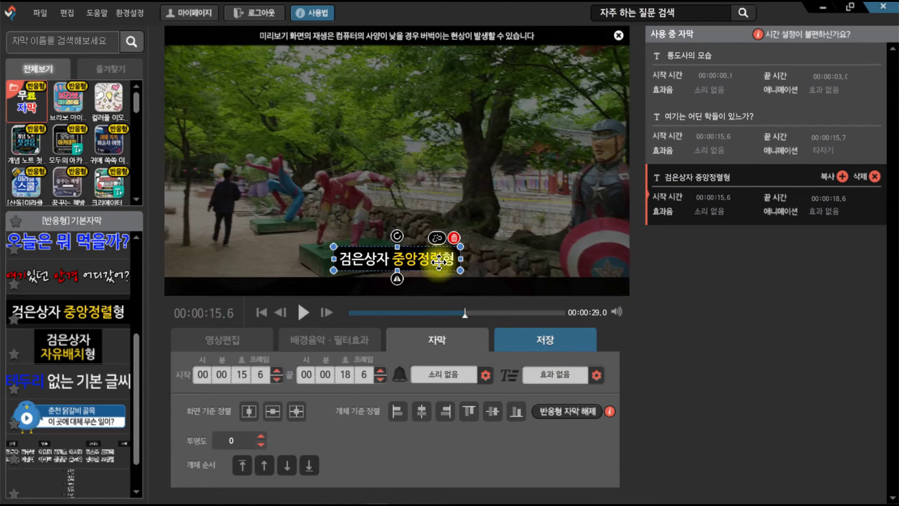
{"action": "left_click_drag", "start_coordinate": [462, 260], "coordinate": [543, 259]}
{"action": "left_click_drag", "start_coordinate": [244, 256], "coordinate": [155, 257]}
{"action": "left_click_drag", "start_coordinate": [592, 259], "coordinate": [632, 259]}
{"action": "left_click_drag", "start_coordinate": [183, 258], "coordinate": [175, 259]}
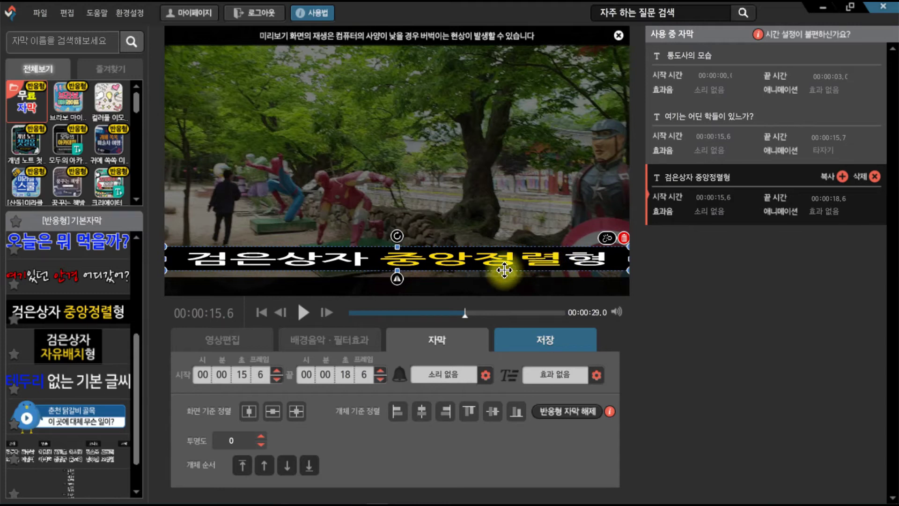
- Delete all text from the black-box caption and set its end time to 00:00:22.2
{"action": "double_click", "coordinate": [422, 259]}
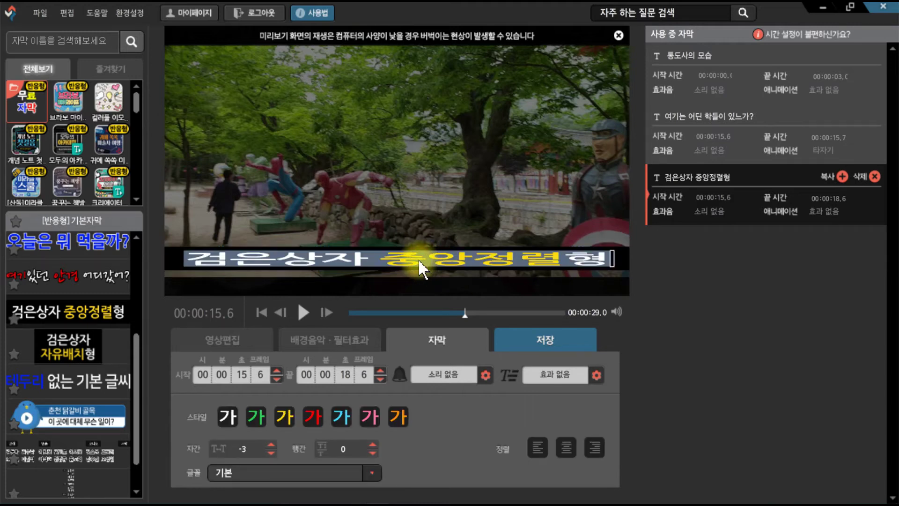
{"action": "key", "text": "BackSpace"}
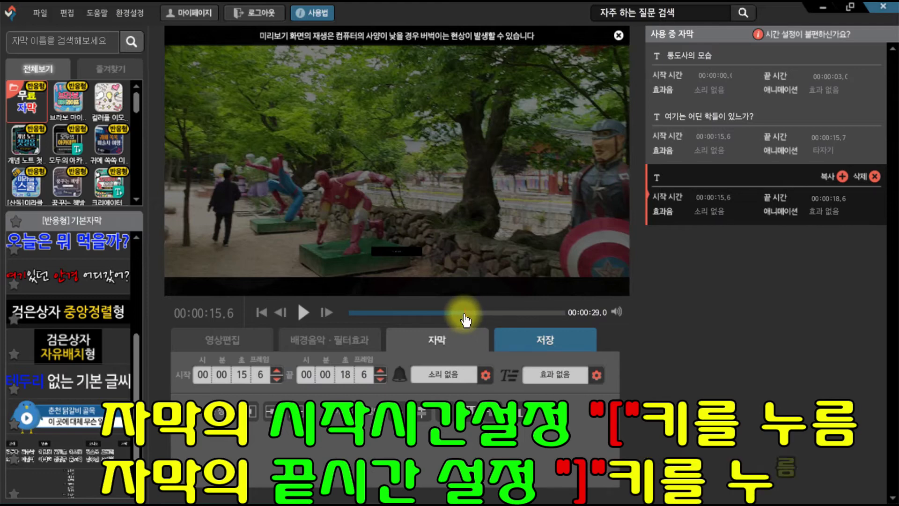
{"action": "left_click_drag", "start_coordinate": [465, 315], "coordinate": [515, 325]}
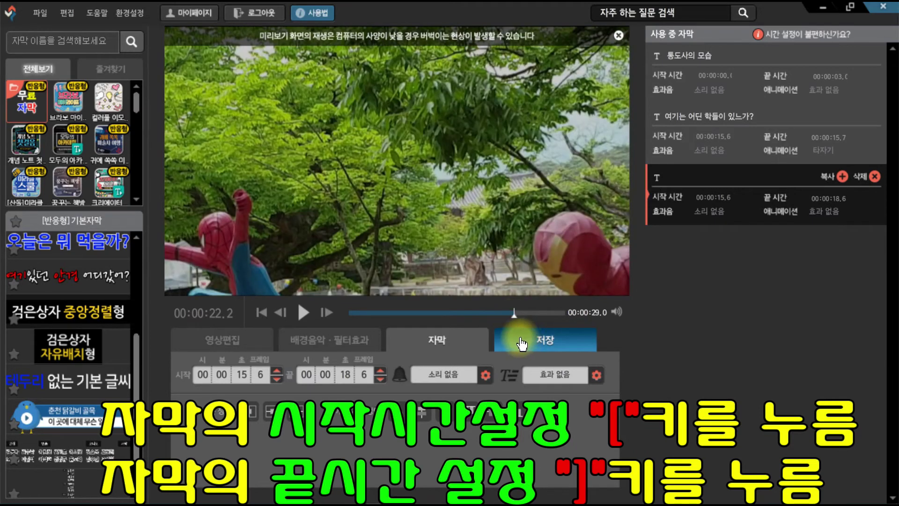
{"action": "key", "text": "bracketright"}
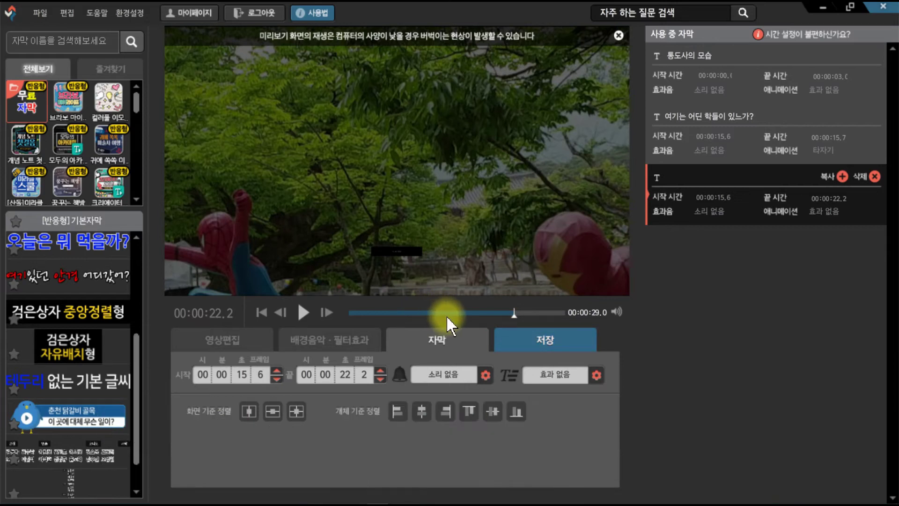
- Insert the "여기있던 안경 어디갔어?" caption template at 00:00:15.6 and replace its text with "통도사에 어벤져스가 나타났다!!"
{"action": "left_click_drag", "start_coordinate": [514, 322], "coordinate": [466, 320]}
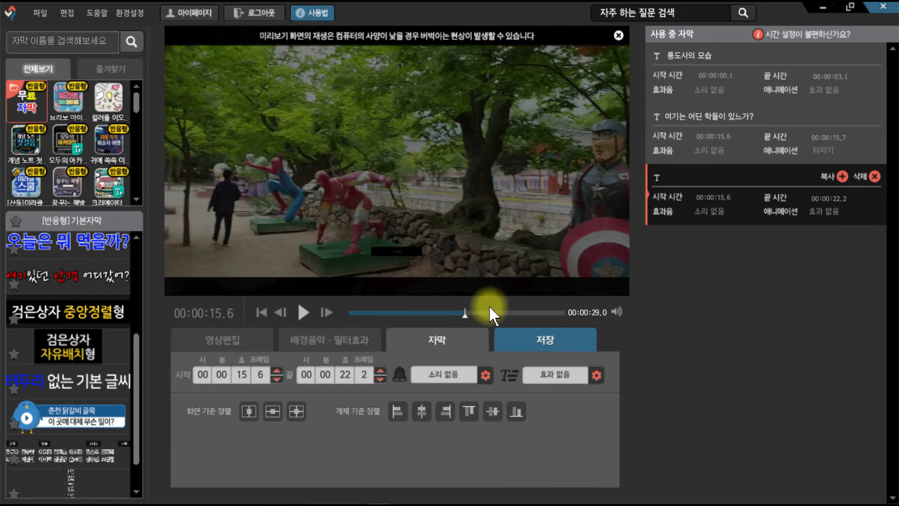
{"action": "mouse_move", "coordinate": [75, 290]}
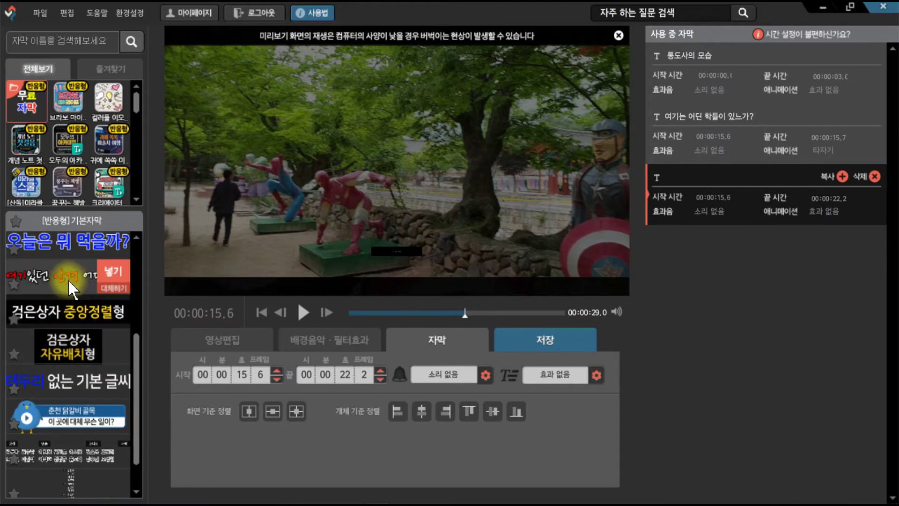
{"action": "left_click", "coordinate": [113, 276]}
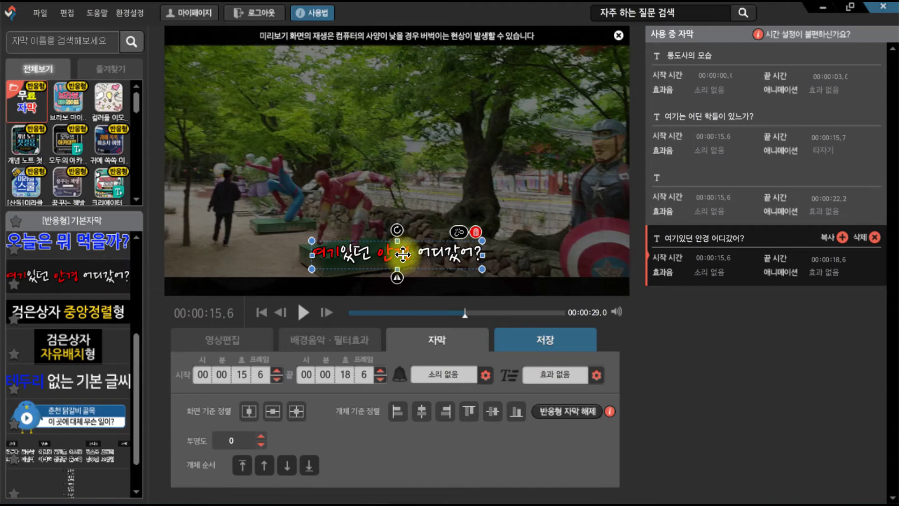
{"action": "double_click", "coordinate": [329, 260]}
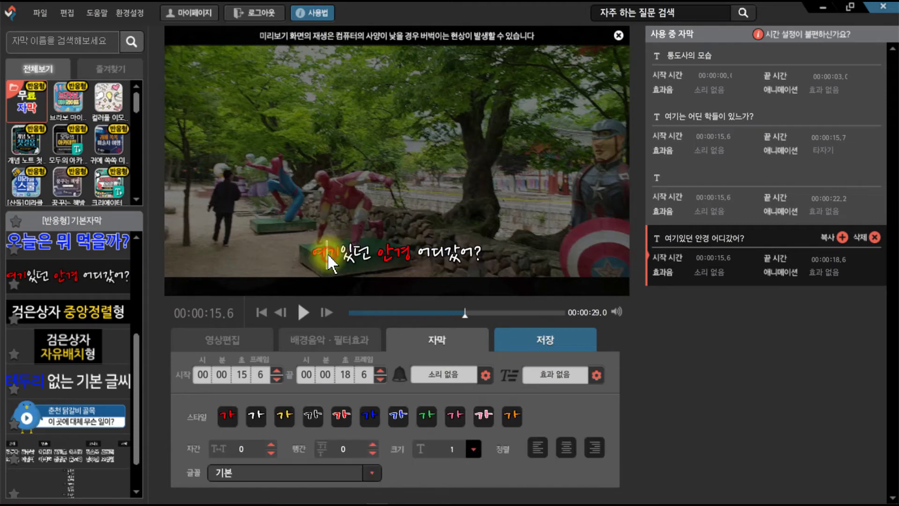
{"action": "left_click", "coordinate": [340, 258]}
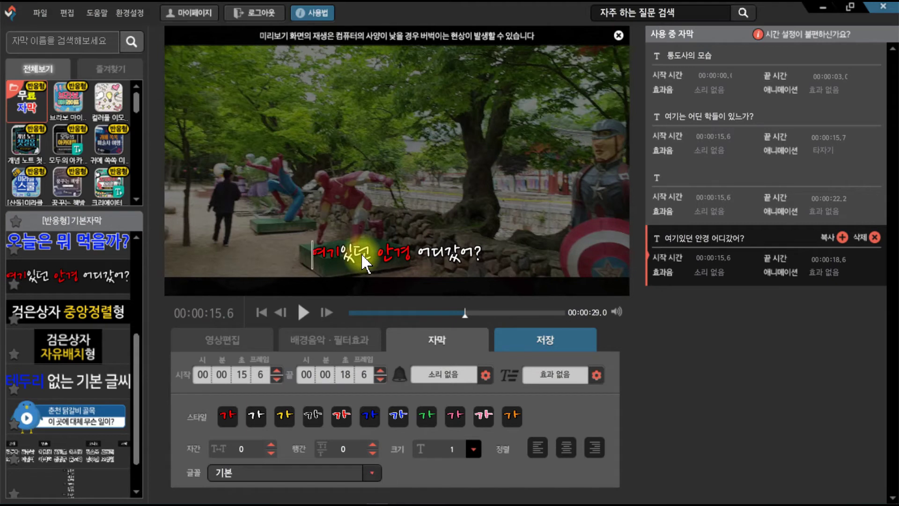
{"action": "type", "text": "통도사에 어벤져스가 나타나"}
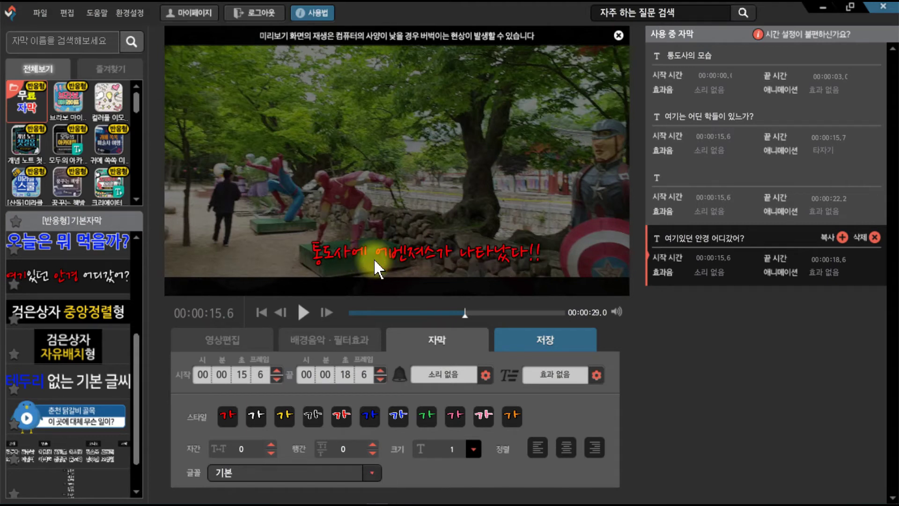
- Apply the orange text style to the word "어벤져스" in the new caption
{"action": "left_click_drag", "start_coordinate": [372, 252], "coordinate": [435, 255]}
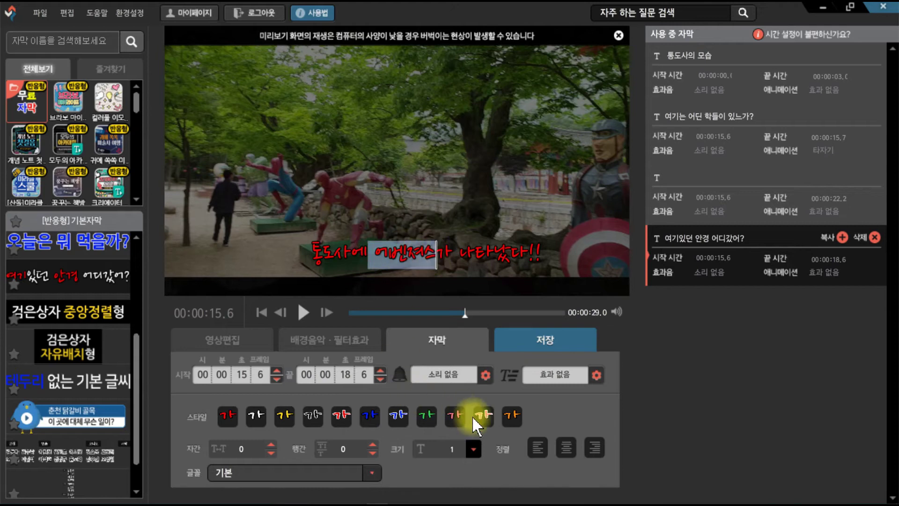
{"action": "left_click", "coordinate": [512, 416]}
{"action": "left_click", "coordinate": [436, 248]}
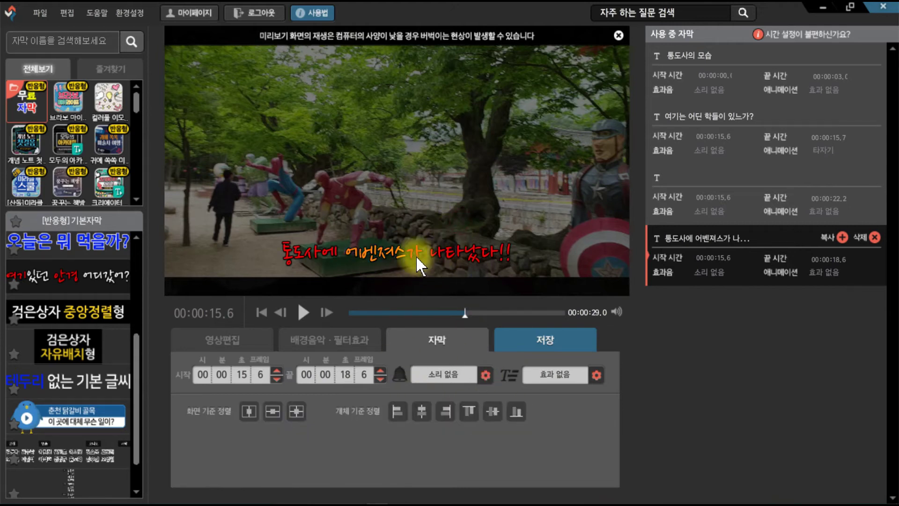
- Retime the black-box caption to 00:00:13.4–00:00:22.5, start the Avengers caption at 00:00:13.5 and move its text down onto the black box
{"action": "left_click", "coordinate": [763, 218]}
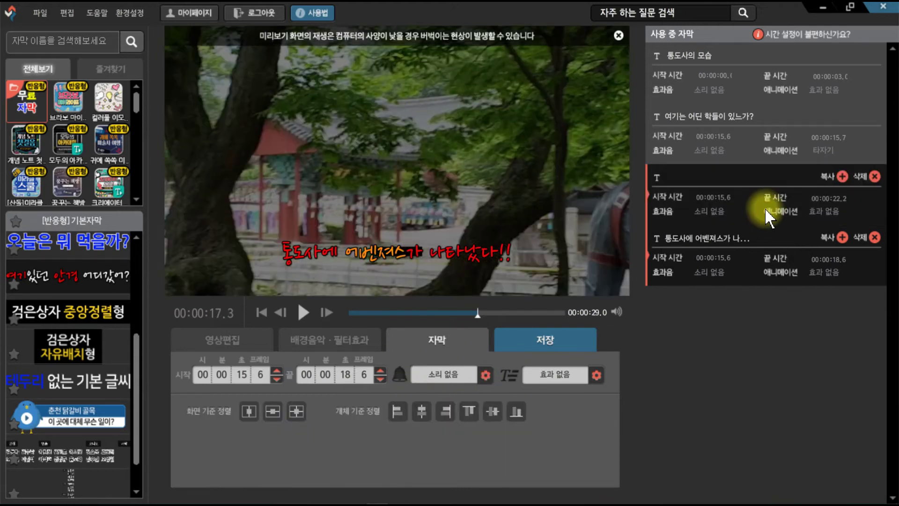
{"action": "left_click", "coordinate": [494, 282]}
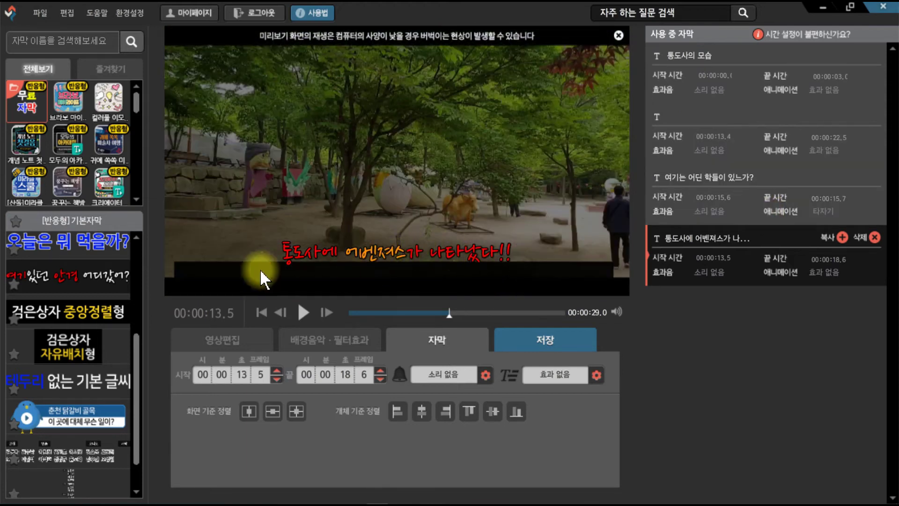
{"action": "left_click", "coordinate": [413, 253]}
{"action": "left_click_drag", "start_coordinate": [419, 270], "coordinate": [435, 272]}
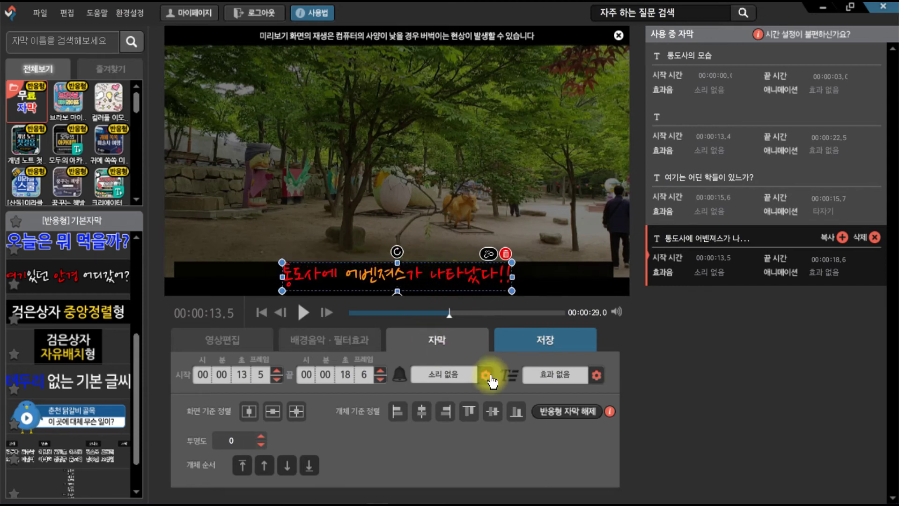
- Give the Avengers caption the 타자기 start animation with both animation speed and fade-out speed set to 보통
{"action": "left_click", "coordinate": [557, 375]}
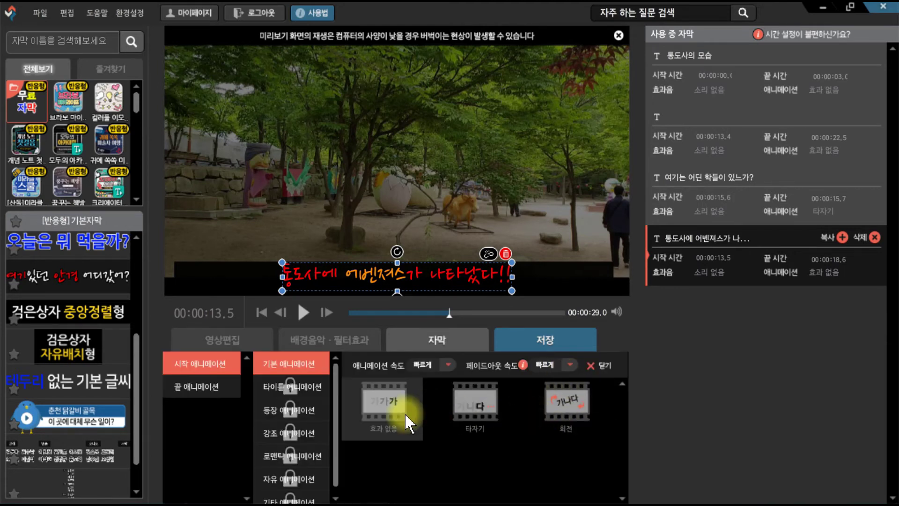
{"action": "left_click", "coordinate": [487, 406]}
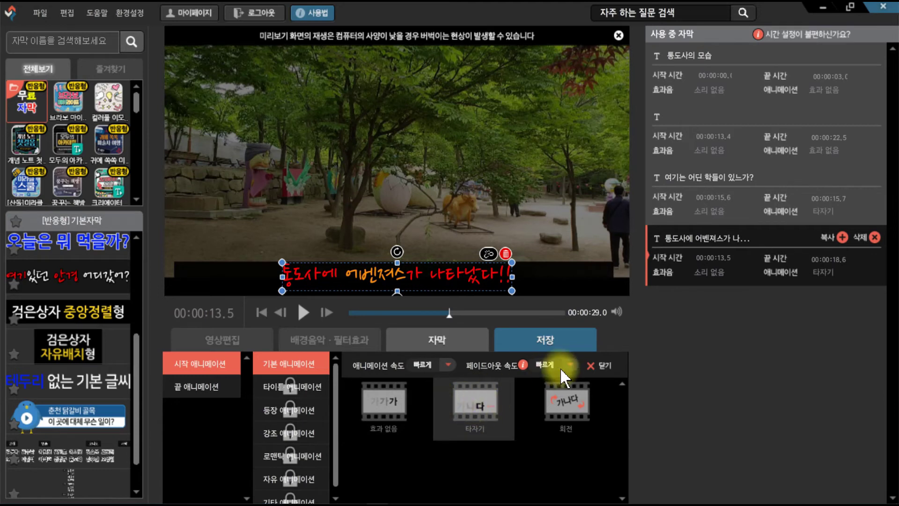
{"action": "left_click", "coordinate": [447, 365]}
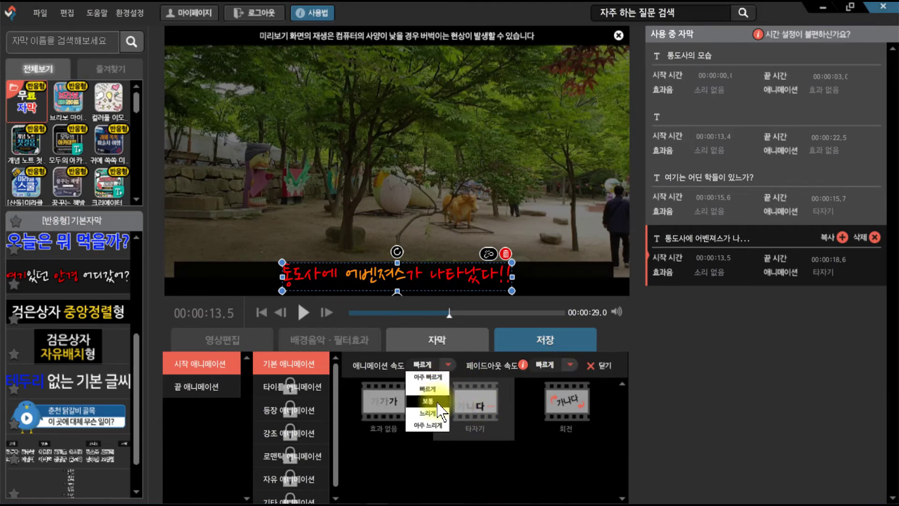
{"action": "left_click", "coordinate": [433, 398]}
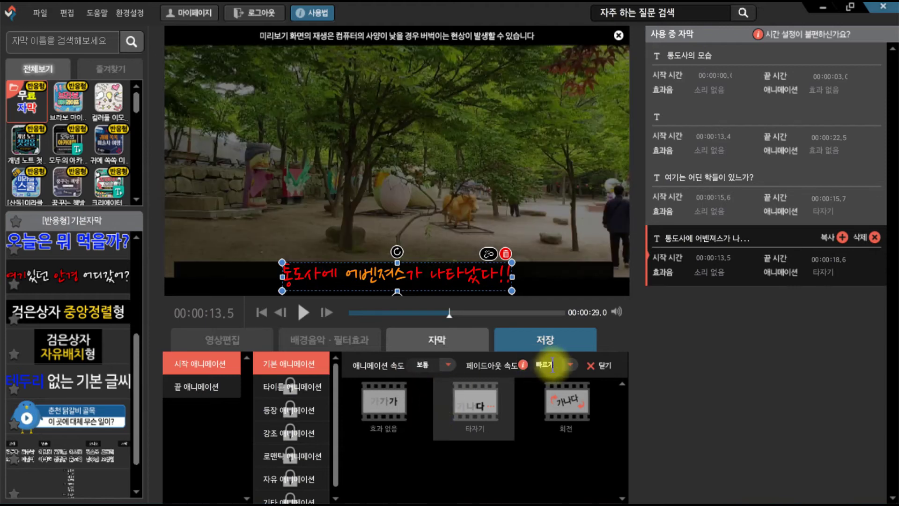
{"action": "left_click", "coordinate": [570, 365]}
{"action": "left_click", "coordinate": [550, 400]}
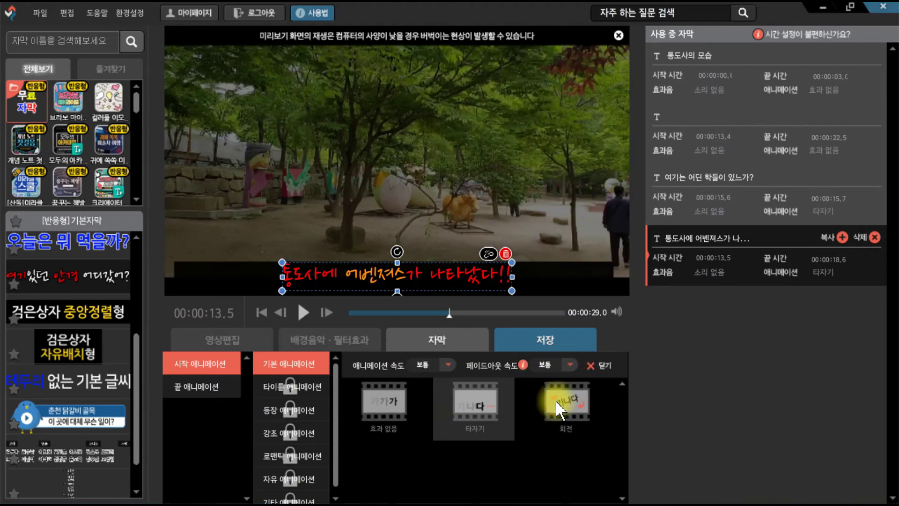
{"action": "left_click", "coordinate": [604, 365]}
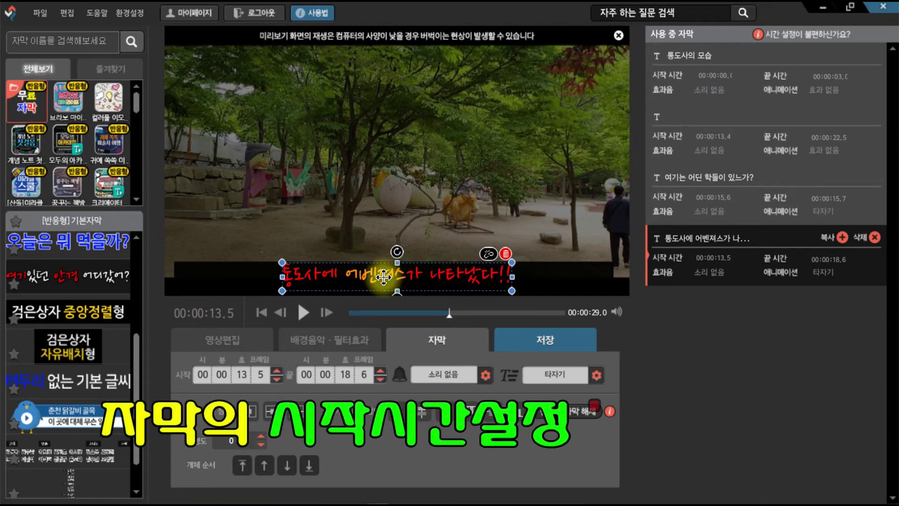
- Set the Avengers caption's start time at 00:00:13.5 and its end time at 00:00:22.4, just before the superhero scene ends
{"action": "key", "text": "bracketleft"}
{"action": "key", "text": "space"}
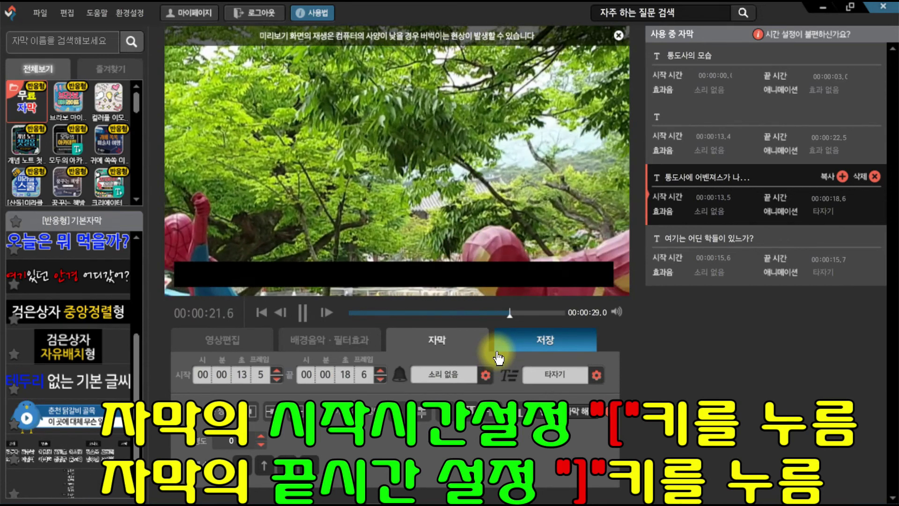
{"action": "key", "text": "space"}
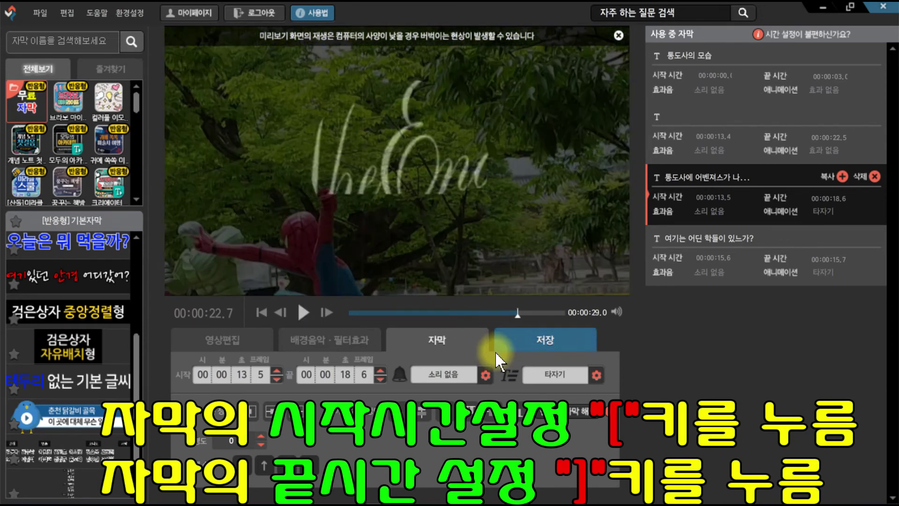
{"action": "left_click", "coordinate": [515, 313]}
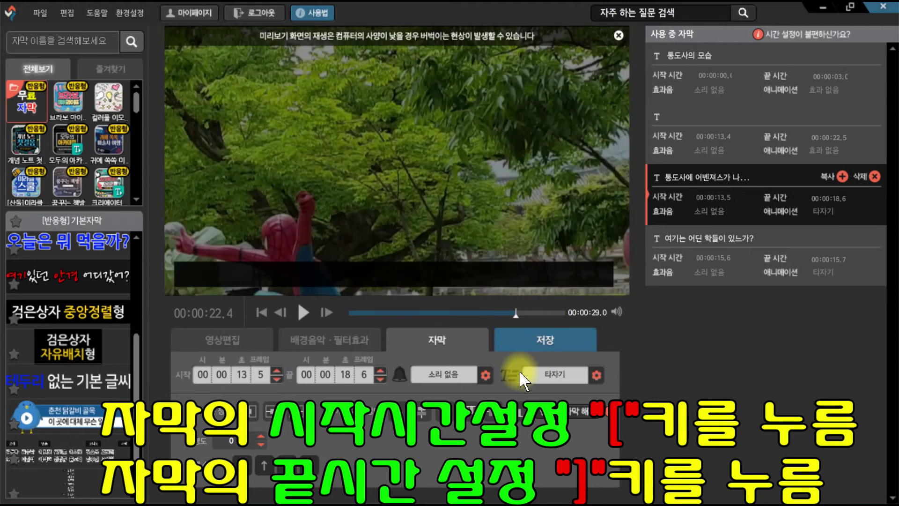
{"action": "key", "text": "bracketright"}
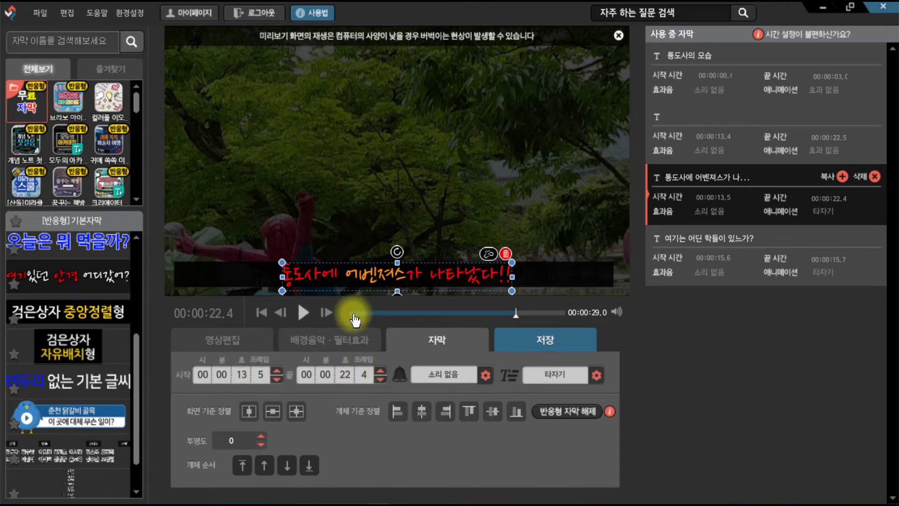
- Play the video from 00:00:10.3 to check the Avengers caption's timing and typewriter animation over the black box
{"action": "left_click_drag", "start_coordinate": [513, 318], "coordinate": [425, 316]}
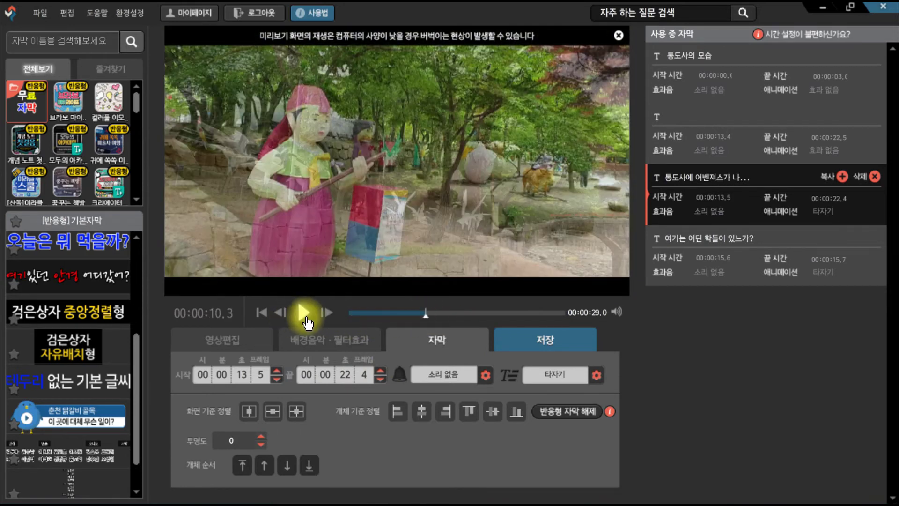
{"action": "left_click", "coordinate": [304, 318]}
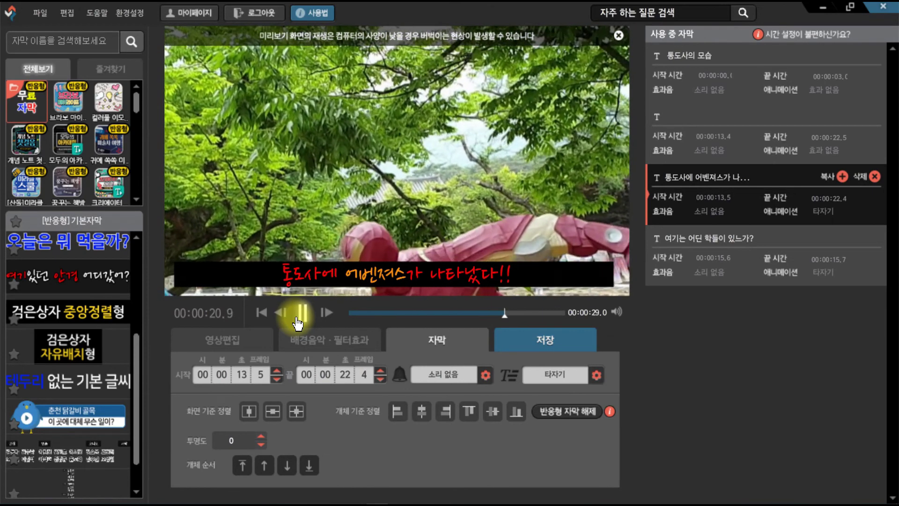
{"action": "left_click", "coordinate": [297, 320]}
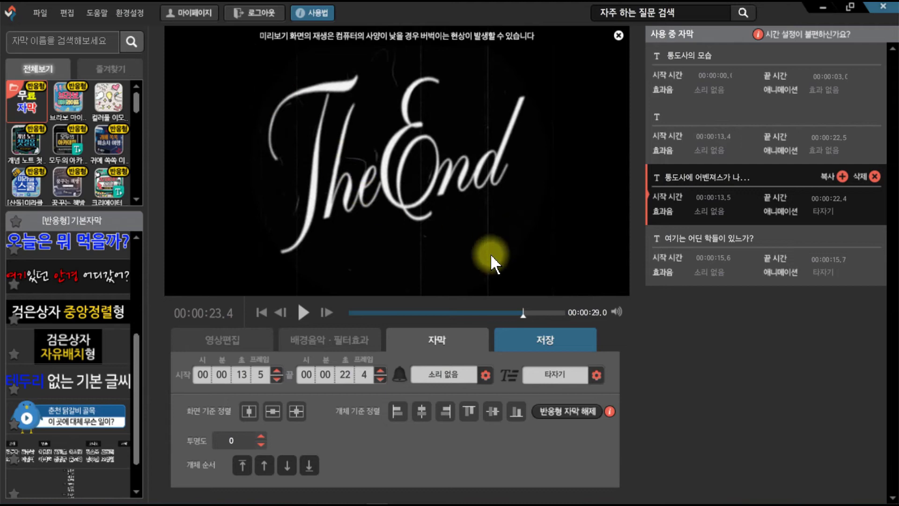
- Insert the blue bird "춘천 닭갈비 골목" caption template at 00:00:03.4, where the crane scene begins
{"action": "left_click_drag", "start_coordinate": [524, 321], "coordinate": [370, 322]}
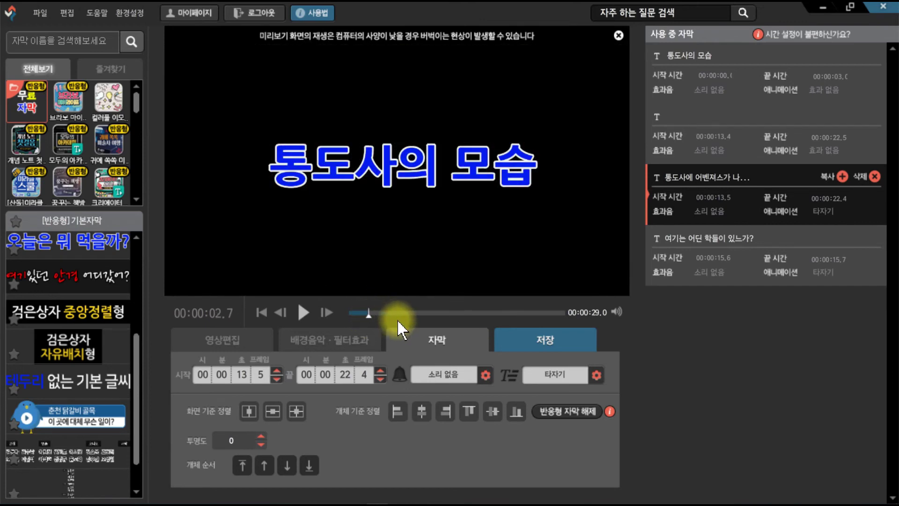
{"action": "key", "text": "space"}
{"action": "key", "text": "space"}
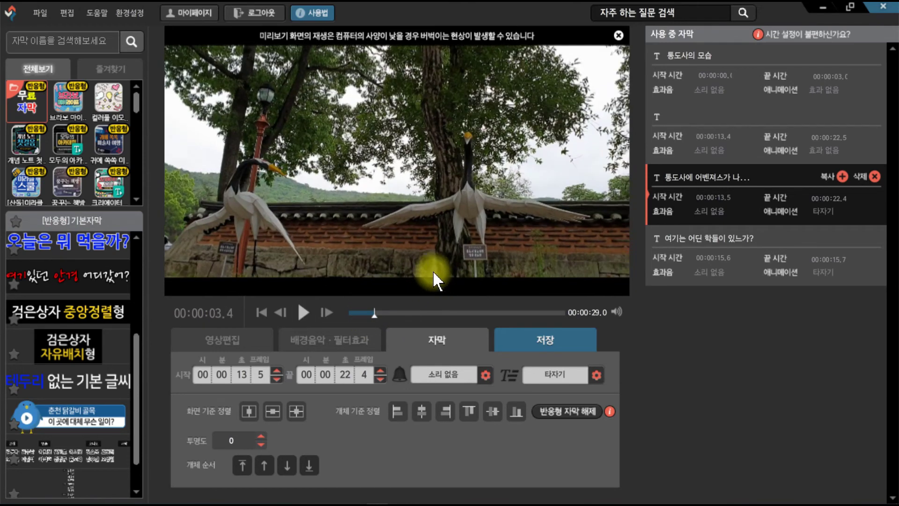
{"action": "mouse_move", "coordinate": [89, 415]}
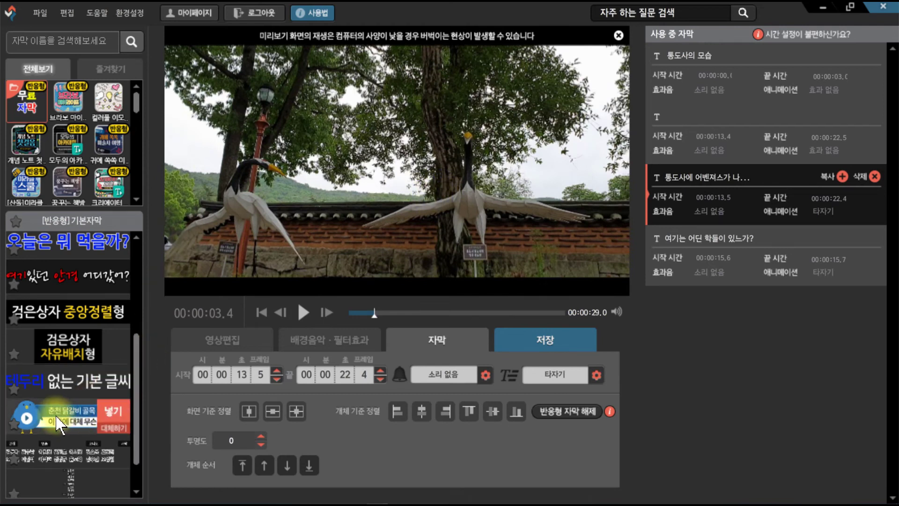
{"action": "left_click", "coordinate": [115, 411]}
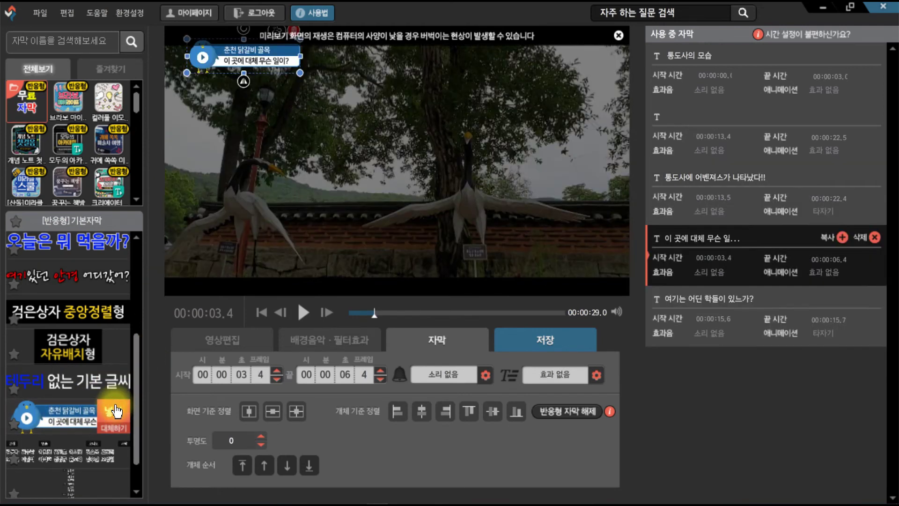
- Replace the bird caption's upper line with "양산 통도사" and its lower line with "통도사의 유등축제"
{"action": "double_click", "coordinate": [243, 50]}
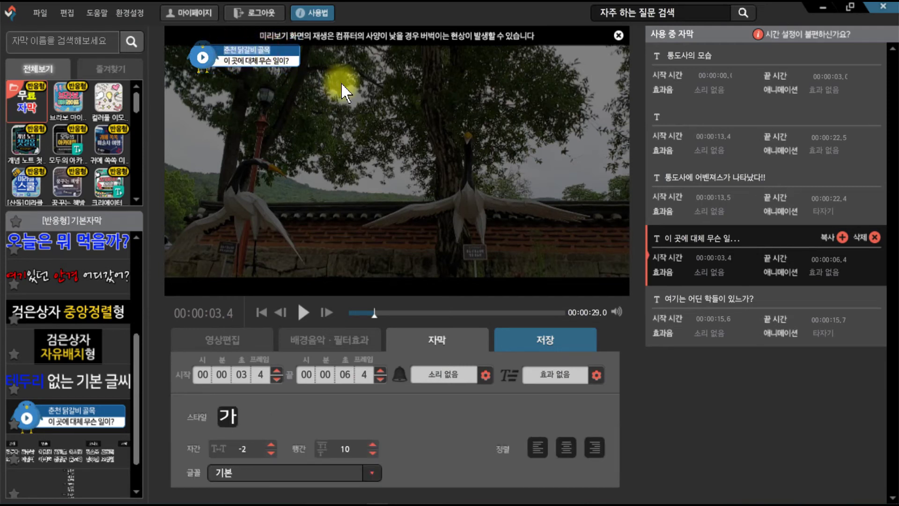
{"action": "type", "text": "양산 통도사"}
{"action": "key", "text": "Return"}
{"action": "type", "text": "통도사의 유등축제"}
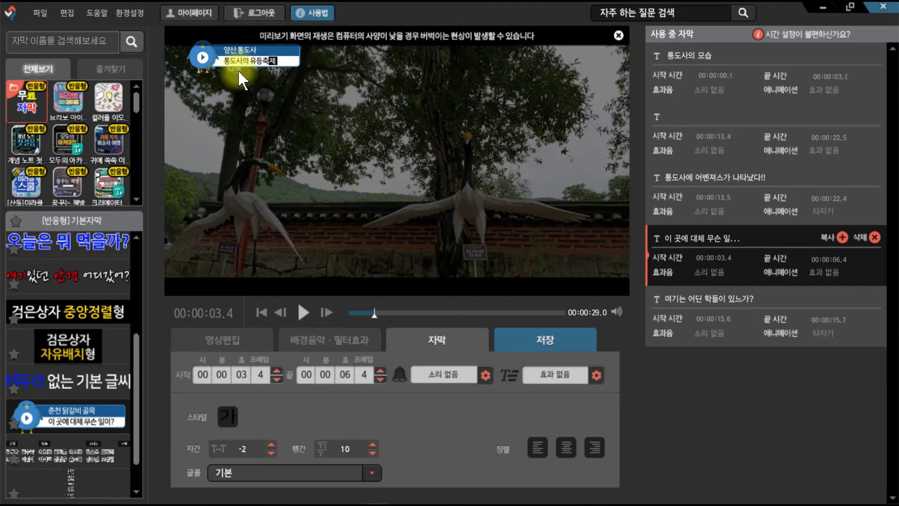
{"action": "left_click", "coordinate": [204, 62]}
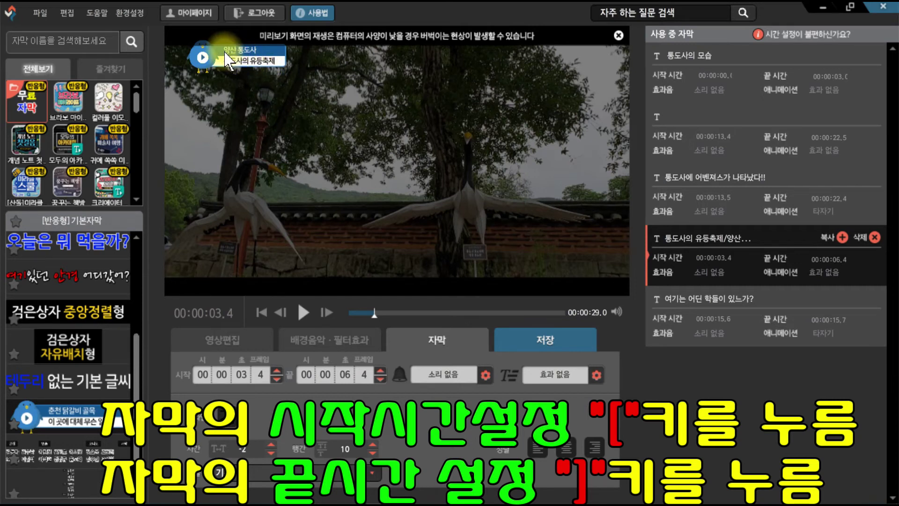
- Set the bird caption's end time to 00:00:22.6 and return the playhead to the start of the video
{"action": "left_click_drag", "start_coordinate": [376, 312], "coordinate": [515, 337]}
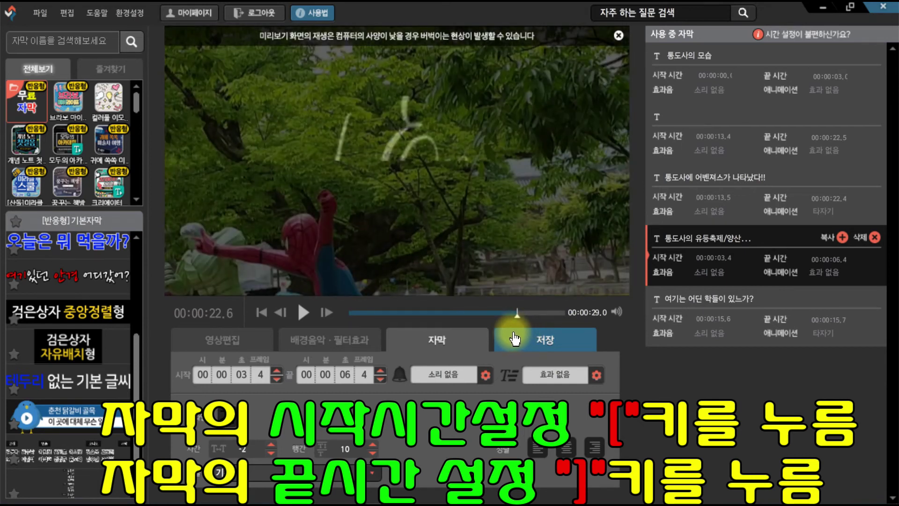
{"action": "key", "text": "bracketright"}
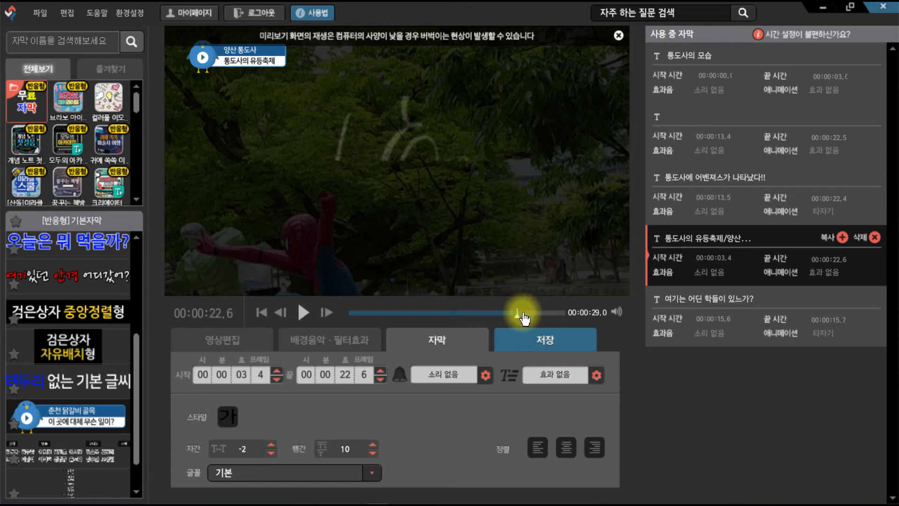
{"action": "left_click_drag", "start_coordinate": [517, 321], "coordinate": [352, 309]}
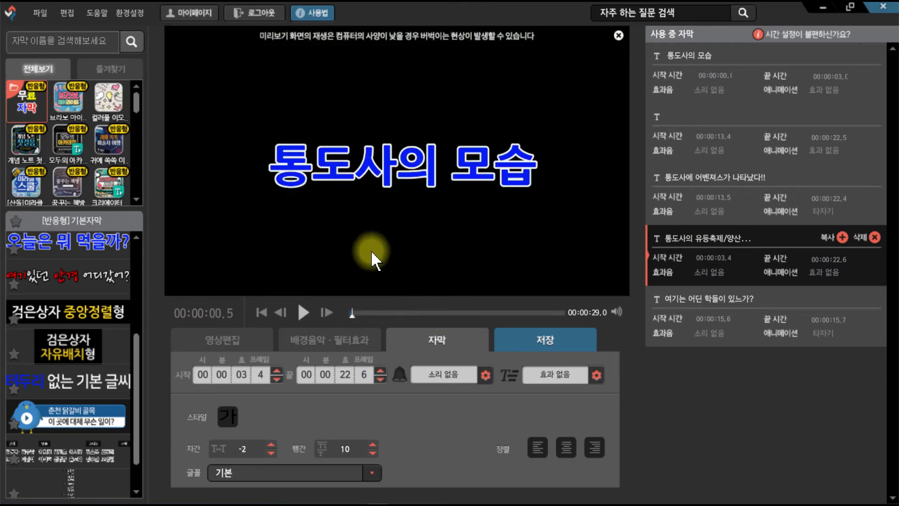
{"action": "left_click", "coordinate": [348, 312]}
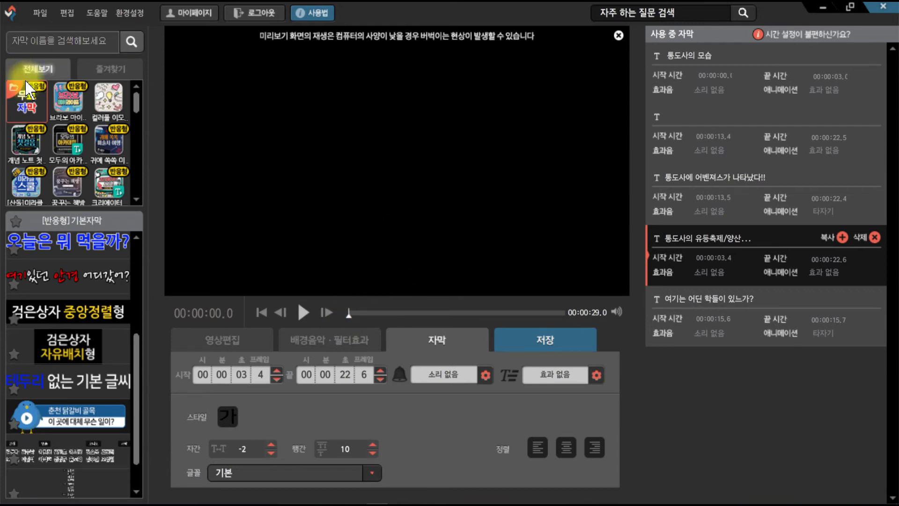
- Open the item shop page for the locked logo caption in the 브라보 마이라이프 caption set
{"action": "left_click", "coordinate": [72, 97]}
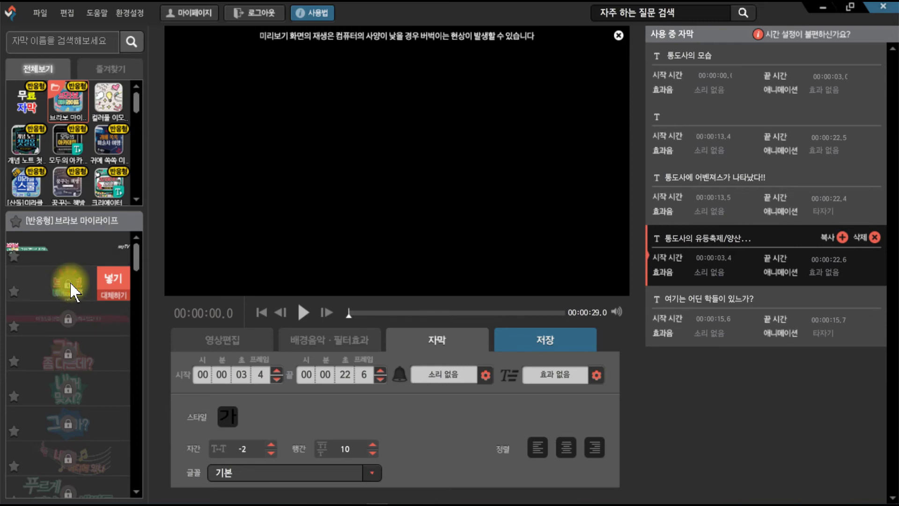
{"action": "left_click", "coordinate": [114, 281]}
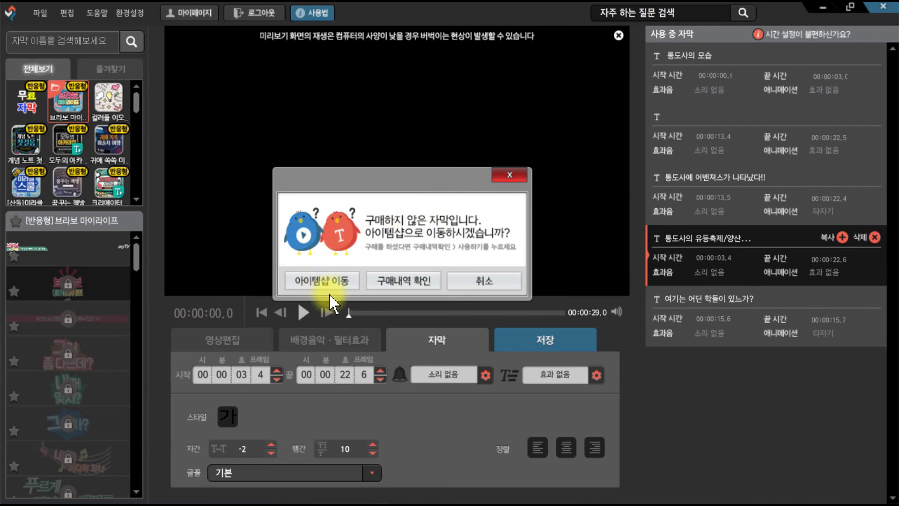
{"action": "left_click", "coordinate": [336, 286]}
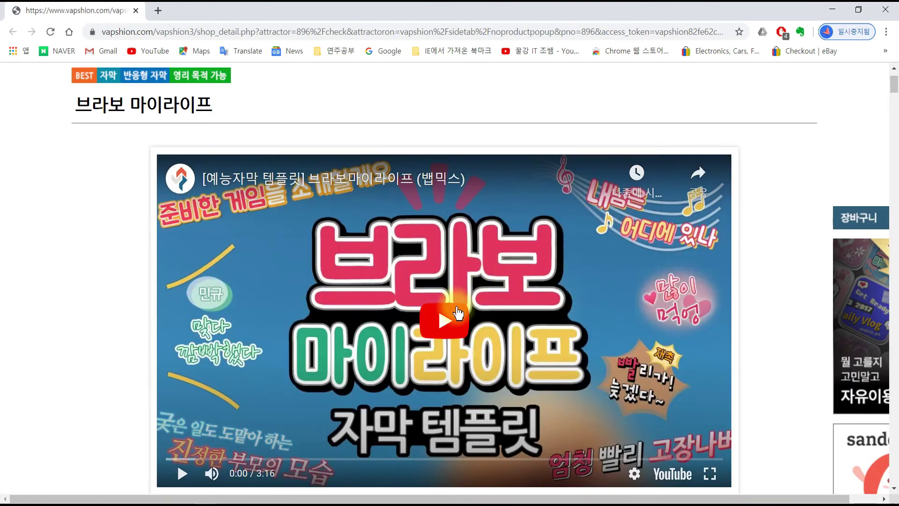
- Set the set's usage period to 평생 and look through the caption designs included in it
{"action": "scroll", "coordinate": [378, 272], "scroll_direction": "down", "scroll_amount": 9}
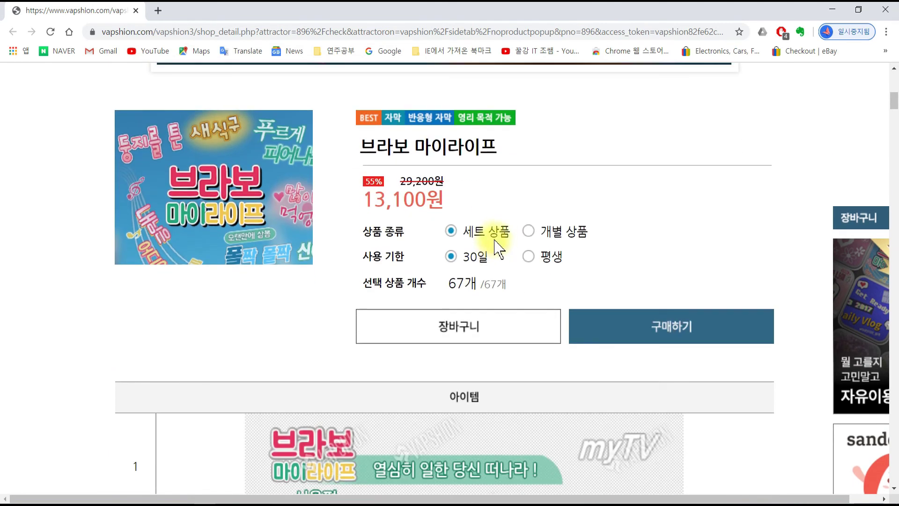
{"action": "scroll", "coordinate": [498, 234], "scroll_direction": "down", "scroll_amount": 1}
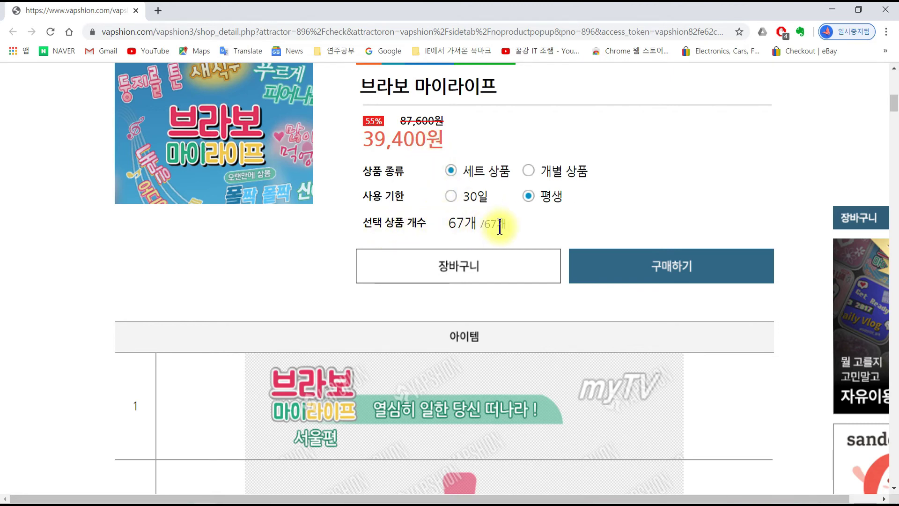
{"action": "scroll", "coordinate": [491, 227], "scroll_direction": "down", "scroll_amount": 4}
{"action": "scroll", "coordinate": [478, 236], "scroll_direction": "down", "scroll_amount": 4}
{"action": "scroll", "coordinate": [473, 241], "scroll_direction": "down", "scroll_amount": 15}
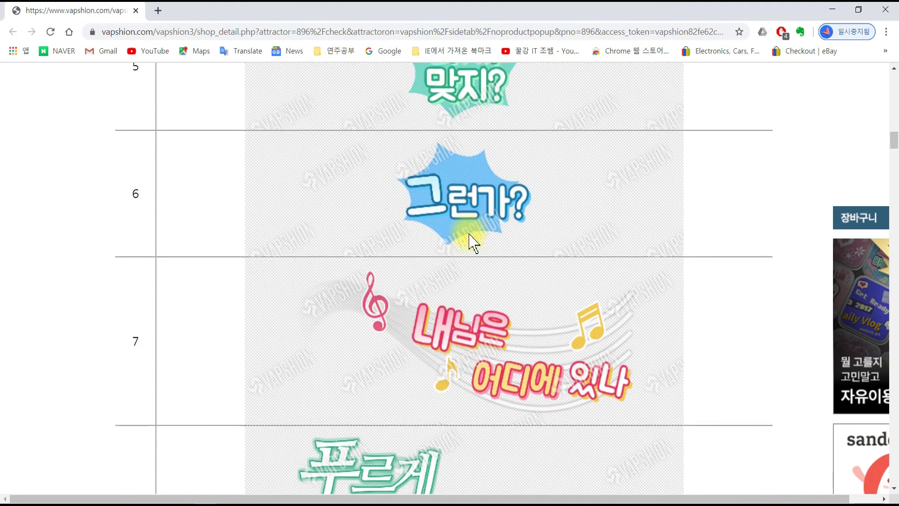
{"action": "scroll", "coordinate": [472, 242], "scroll_direction": "down", "scroll_amount": 20}
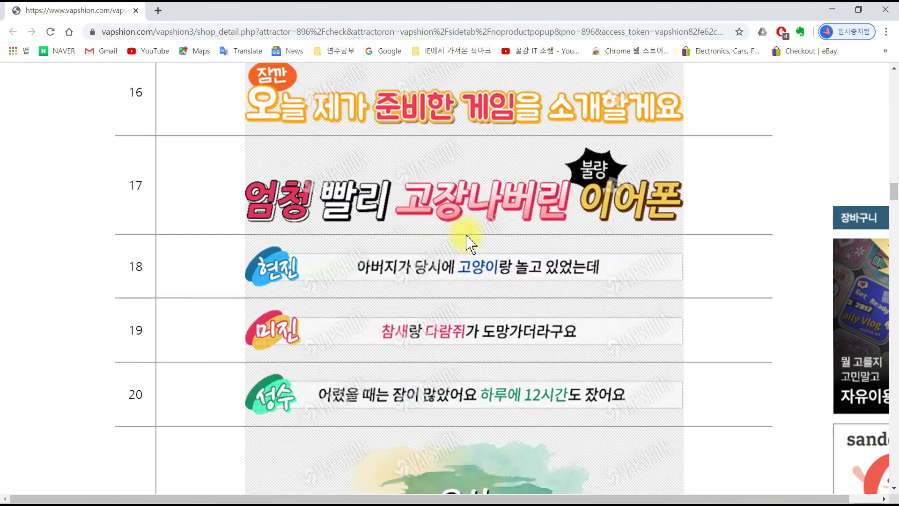
{"action": "scroll", "coordinate": [469, 242], "scroll_direction": "up", "scroll_amount": 20}
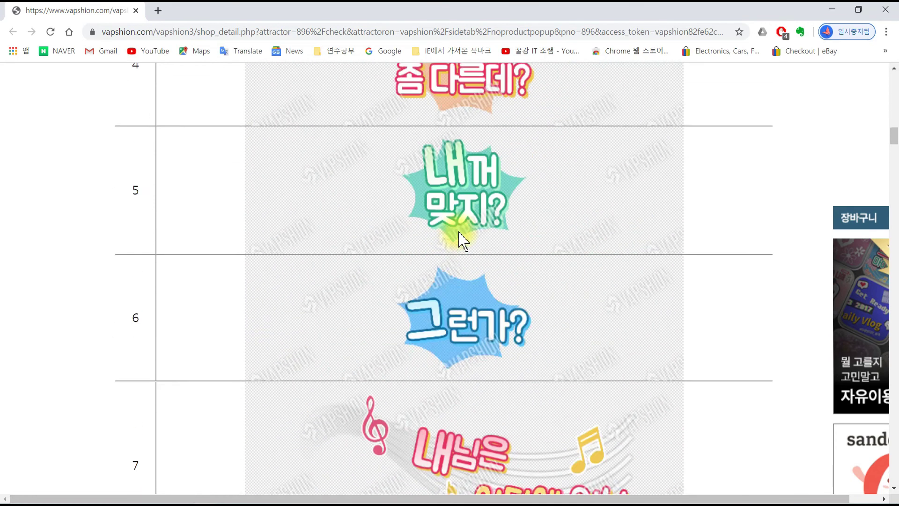
{"action": "scroll", "coordinate": [463, 242], "scroll_direction": "up", "scroll_amount": 5}
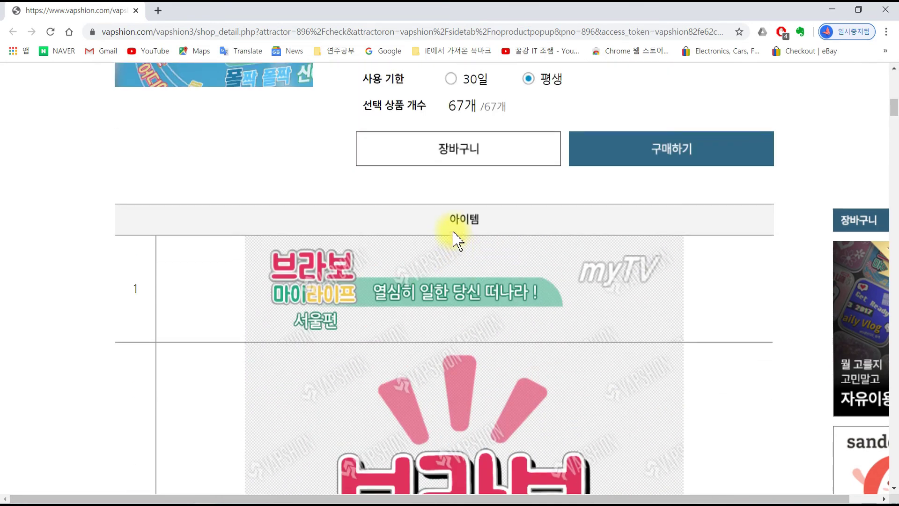
{"action": "scroll", "coordinate": [458, 240], "scroll_direction": "up", "scroll_amount": 5}
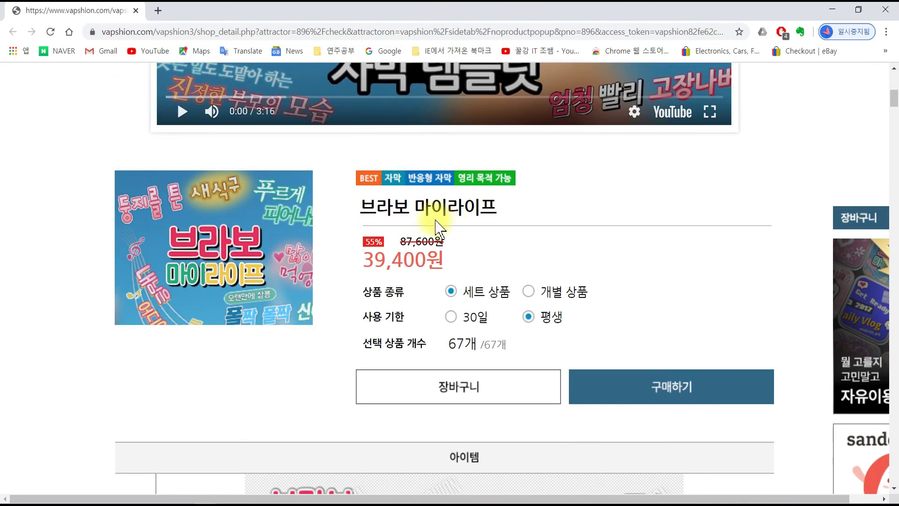
- Switch the product type to 개별 상품 and examine the prices of the individual captions
{"action": "left_click", "coordinate": [526, 290]}
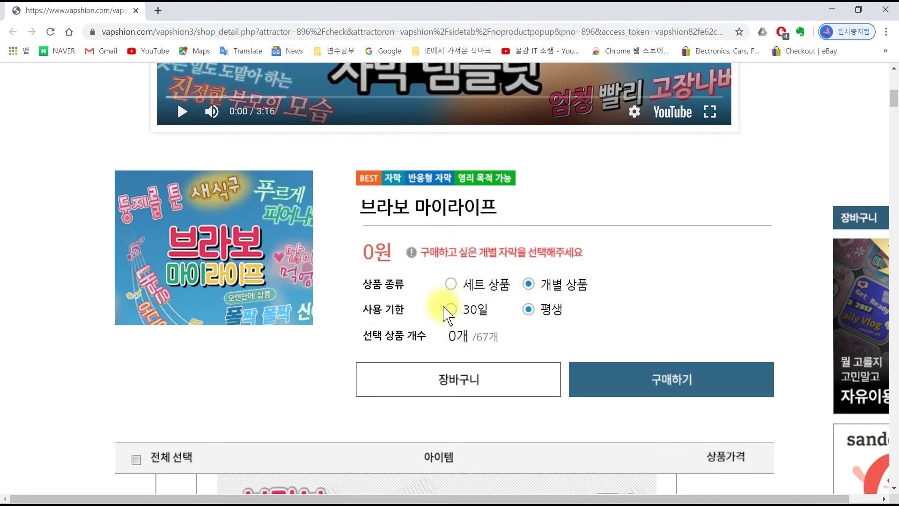
{"action": "scroll", "coordinate": [514, 299], "scroll_direction": "down", "scroll_amount": 1}
{"action": "scroll", "coordinate": [514, 298], "scroll_direction": "down", "scroll_amount": 2}
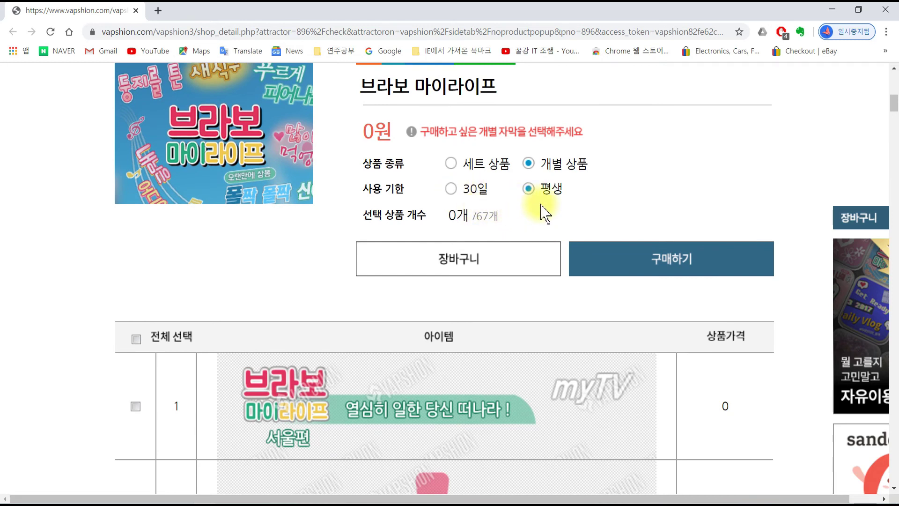
{"action": "scroll", "coordinate": [543, 213], "scroll_direction": "down", "scroll_amount": 5}
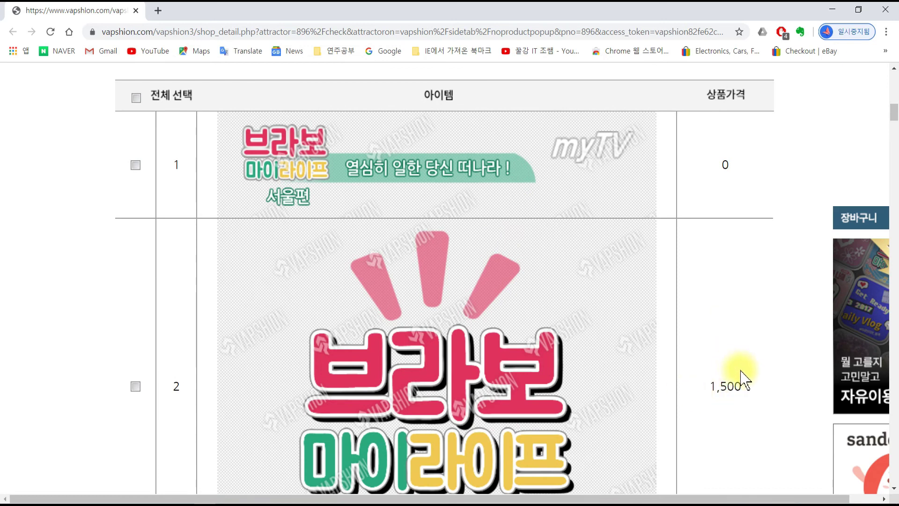
{"action": "scroll", "coordinate": [742, 377], "scroll_direction": "down", "scroll_amount": 6}
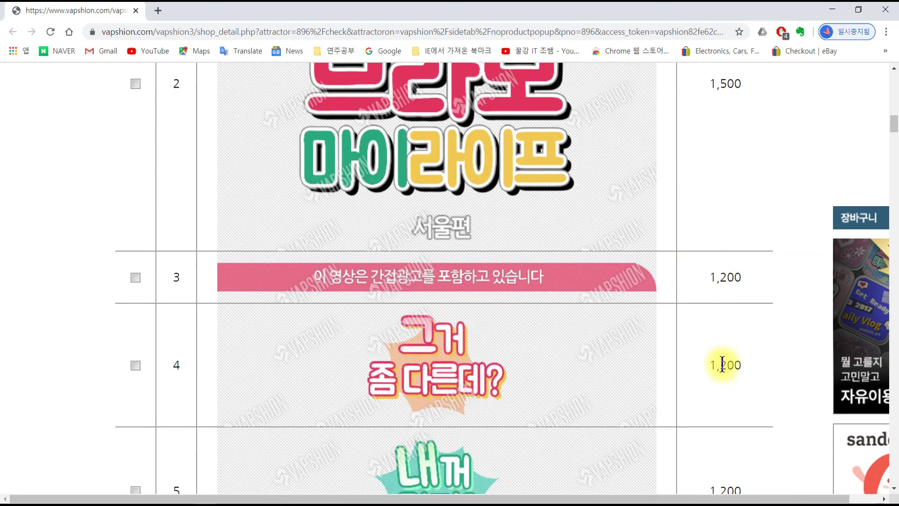
{"action": "scroll", "coordinate": [722, 364], "scroll_direction": "down", "scroll_amount": 5}
{"action": "scroll", "coordinate": [518, 207], "scroll_direction": "up", "scroll_amount": 9}
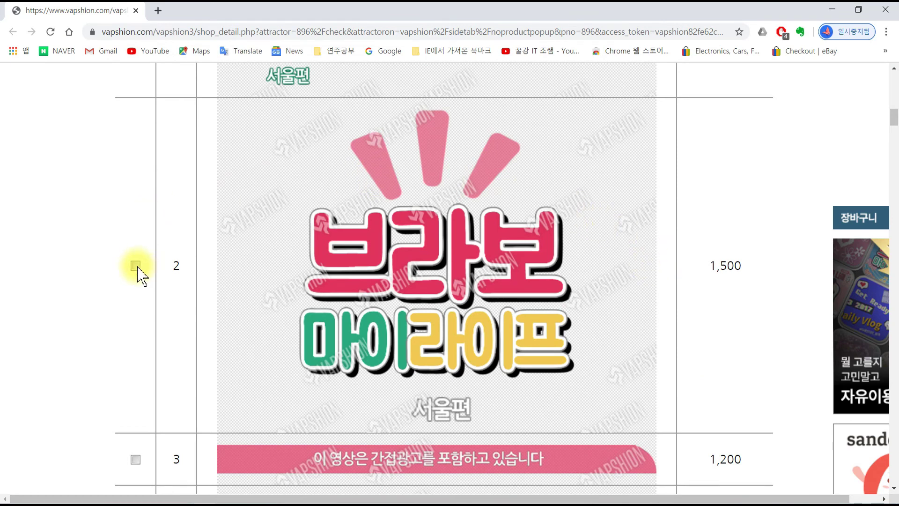
{"action": "scroll", "coordinate": [569, 191], "scroll_direction": "up", "scroll_amount": 9}
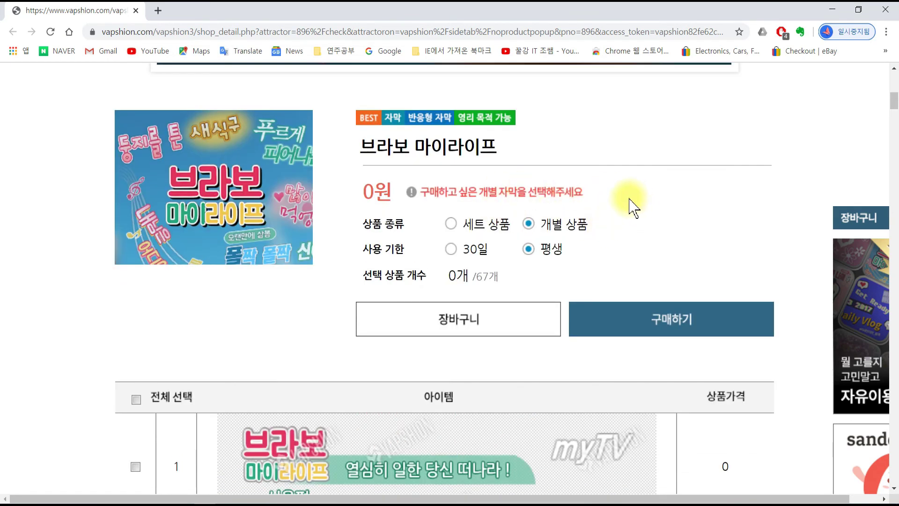
- Select only the free first caption, purchase it and activate it for use in the editor
{"action": "scroll", "coordinate": [633, 201], "scroll_direction": "down", "scroll_amount": 4}
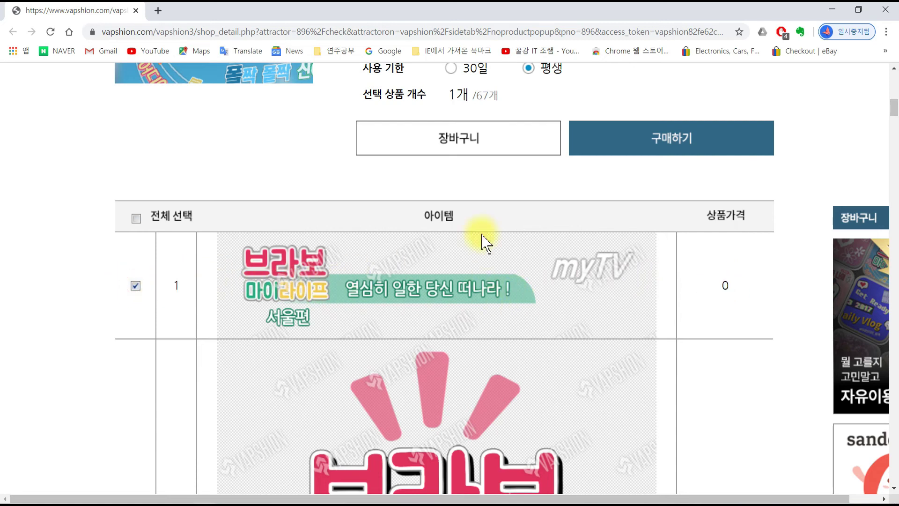
{"action": "scroll", "coordinate": [496, 185], "scroll_direction": "up", "scroll_amount": 1}
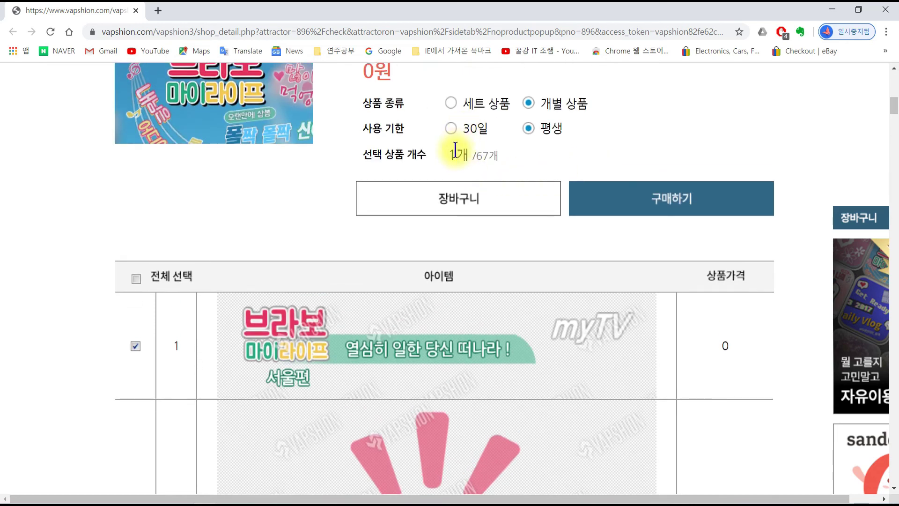
{"action": "scroll", "coordinate": [515, 168], "scroll_direction": "up", "scroll_amount": 2}
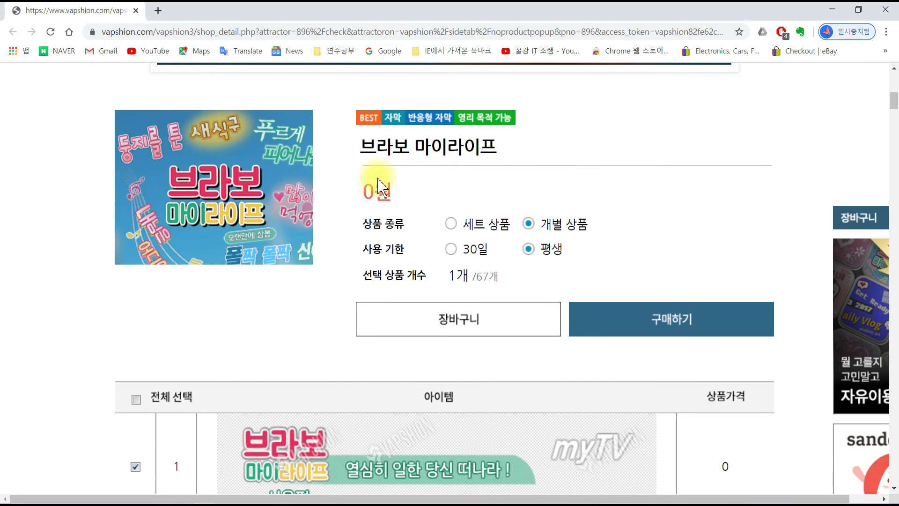
{"action": "left_click", "coordinate": [674, 319]}
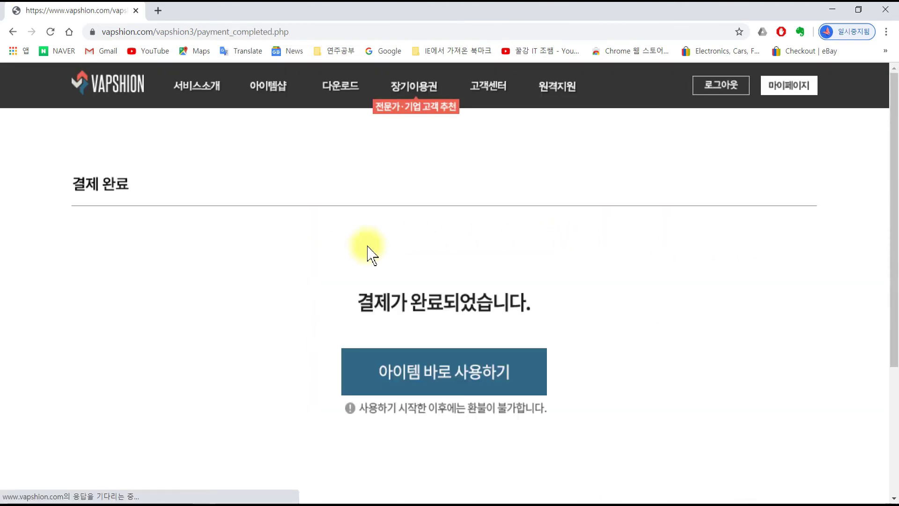
{"action": "left_click", "coordinate": [453, 377]}
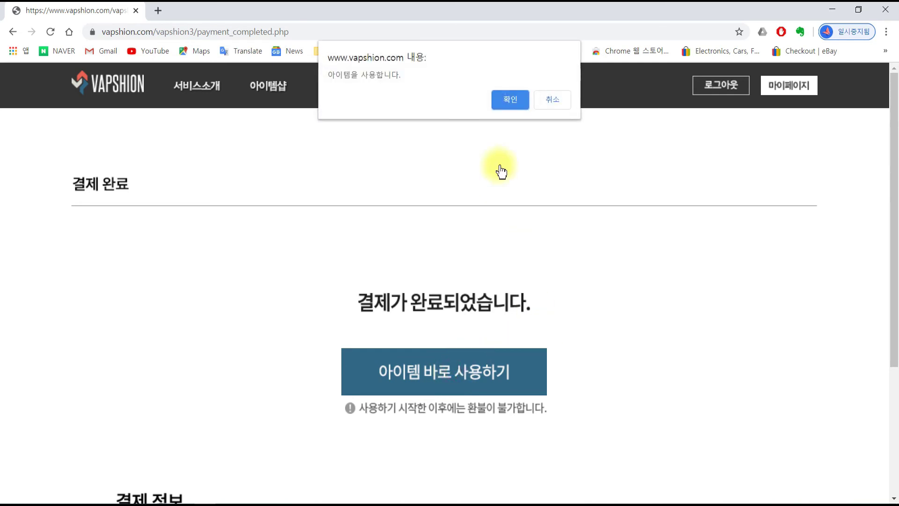
{"action": "left_click", "coordinate": [508, 100]}
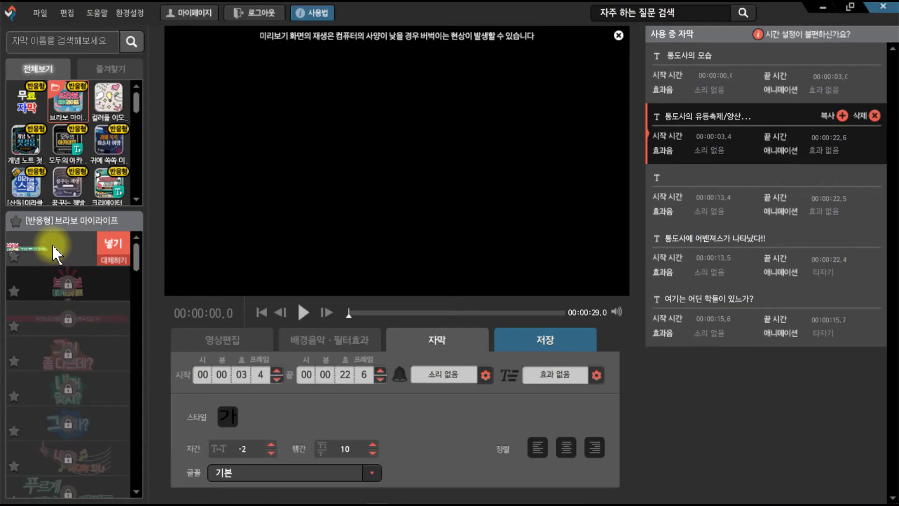
- Insert the purchased 브라보 마이라이프 caption at the start of the video and delete its green "열심히 일한 당신 떠나라 !" banner
{"action": "left_click", "coordinate": [114, 244]}
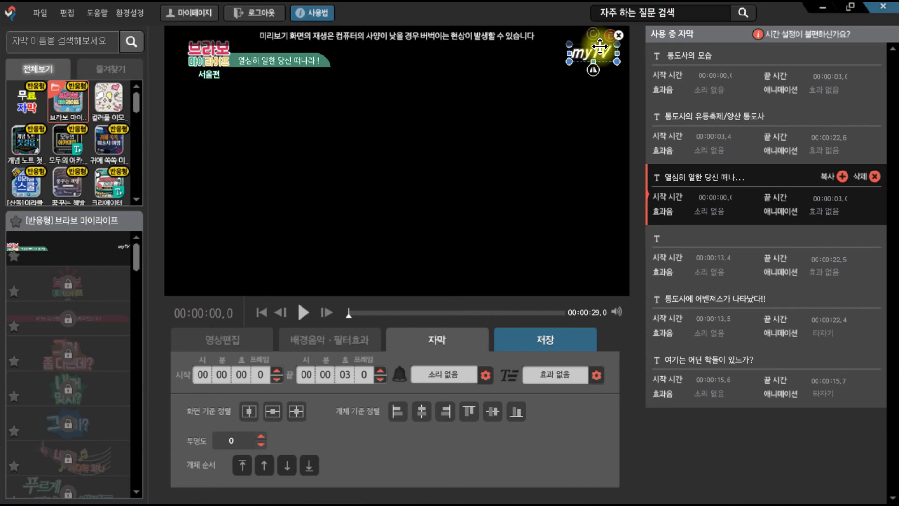
{"action": "left_click", "coordinate": [598, 53]}
{"action": "left_click", "coordinate": [582, 78]}
{"action": "left_click", "coordinate": [205, 59]}
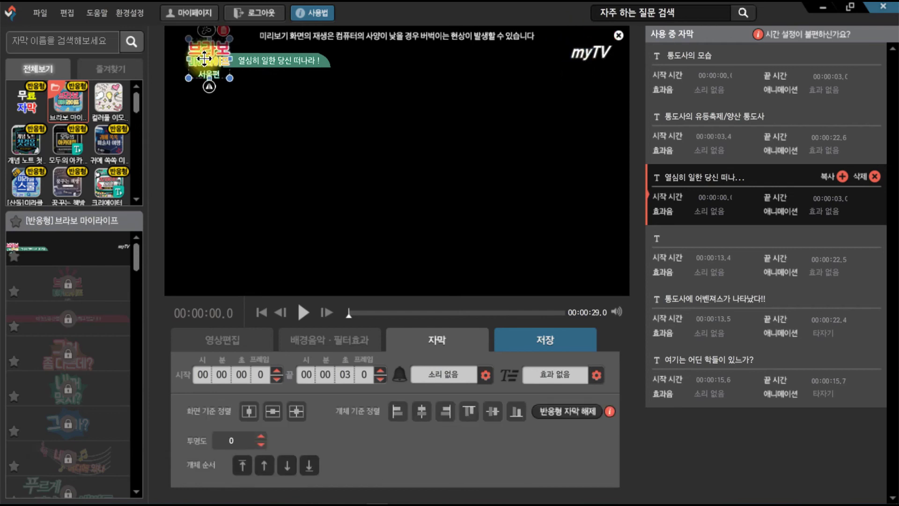
{"action": "left_click", "coordinate": [282, 66]}
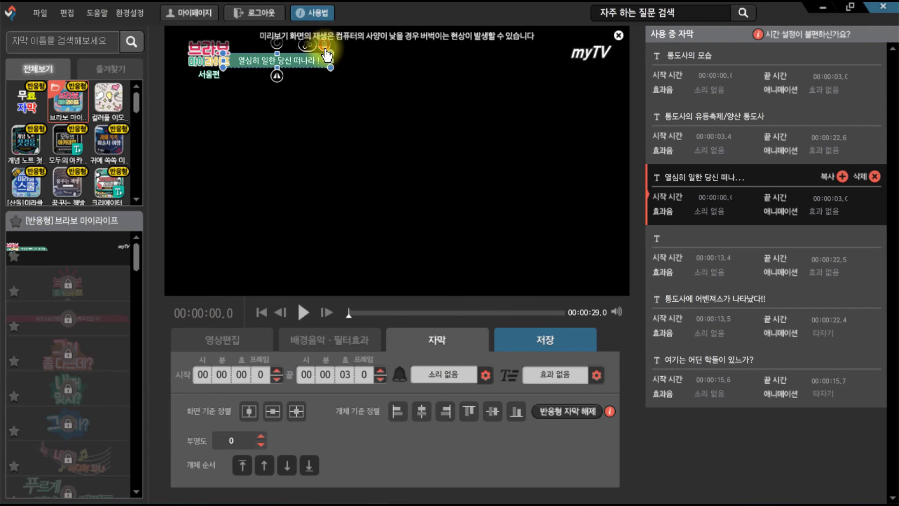
{"action": "left_click", "coordinate": [324, 45]}
- Move and enlarge the 브라보 마이라이프 logo to fill most of the preview, and delete the myTV text
{"action": "left_click", "coordinate": [214, 55]}
{"action": "left_click_drag", "start_coordinate": [214, 56], "coordinate": [531, 143]}
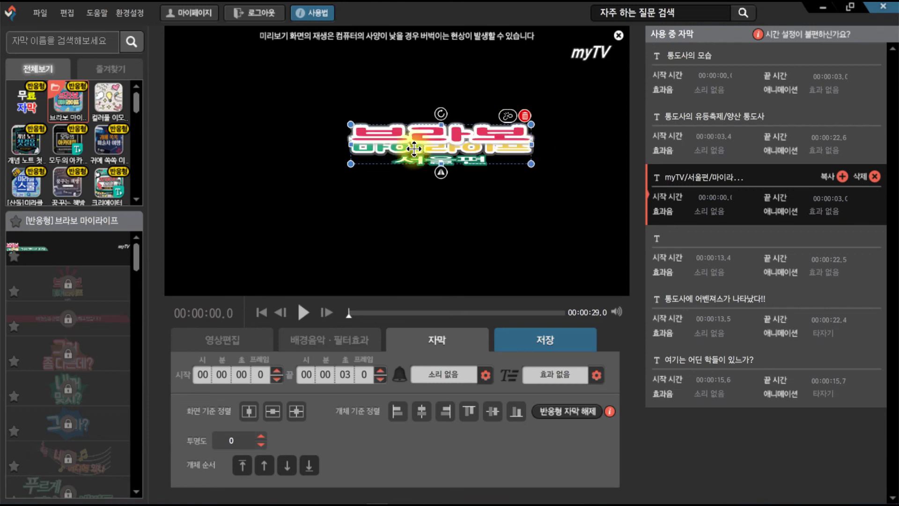
{"action": "left_click_drag", "start_coordinate": [350, 143], "coordinate": [239, 144]}
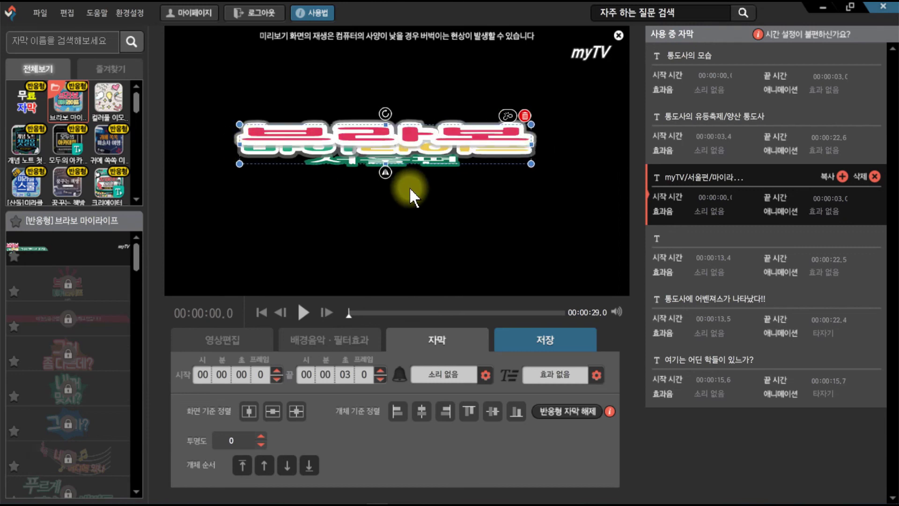
{"action": "left_click_drag", "start_coordinate": [384, 163], "coordinate": [385, 263]}
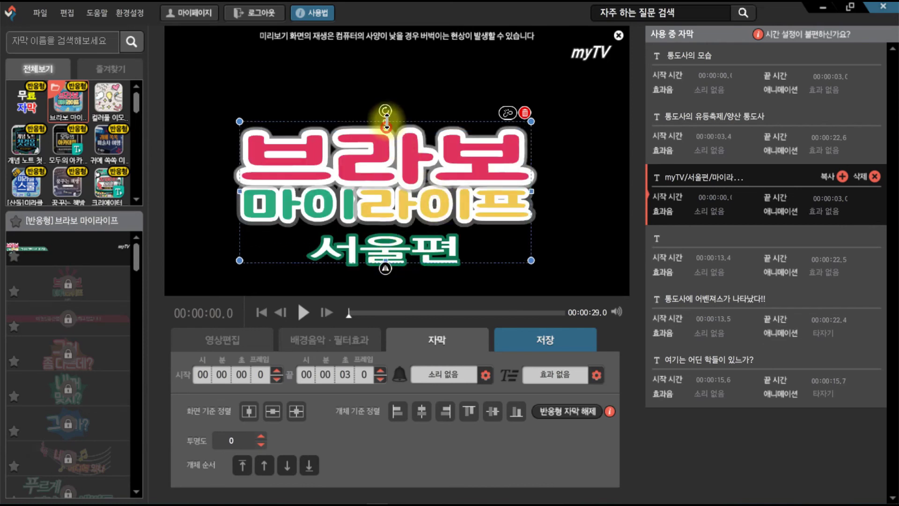
{"action": "left_click_drag", "start_coordinate": [386, 124], "coordinate": [387, 87]}
{"action": "left_click", "coordinate": [601, 48]}
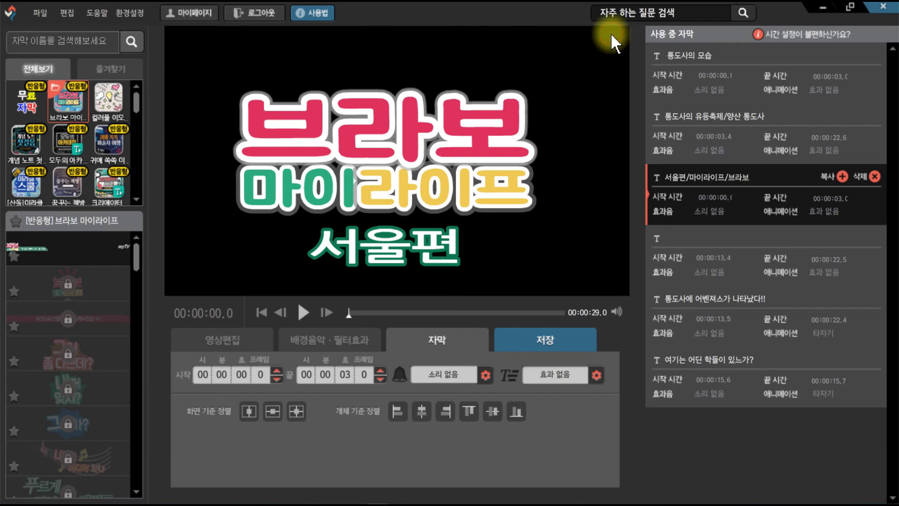
- Change the logo's lowest line from "서울편" to "양산편"
{"action": "left_click", "coordinate": [433, 202]}
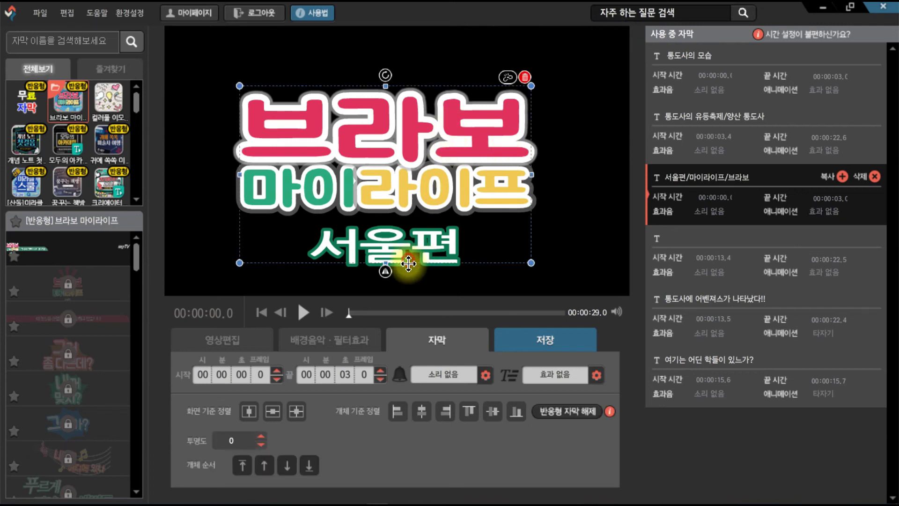
{"action": "double_click", "coordinate": [461, 248]}
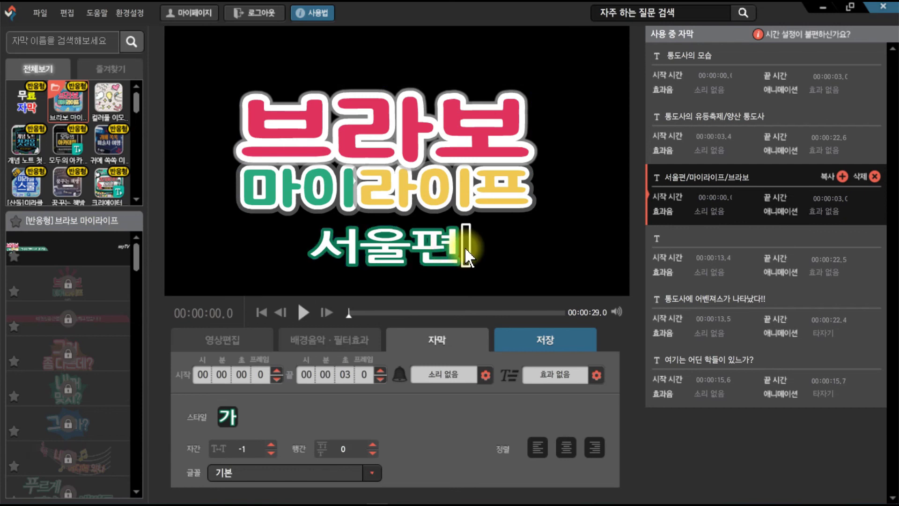
{"action": "left_click", "coordinate": [398, 249]}
{"action": "left_click_drag", "start_coordinate": [398, 249], "coordinate": [306, 251]}
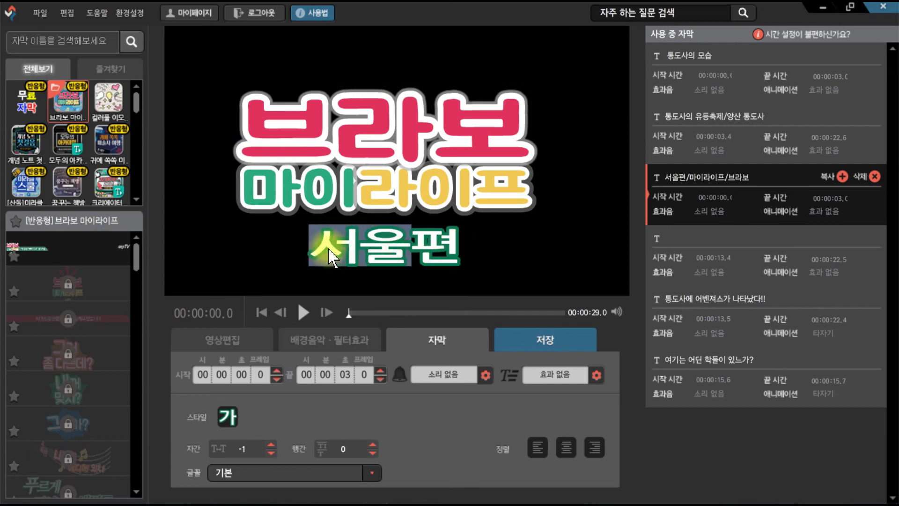
{"action": "type", "text": "양산편"}
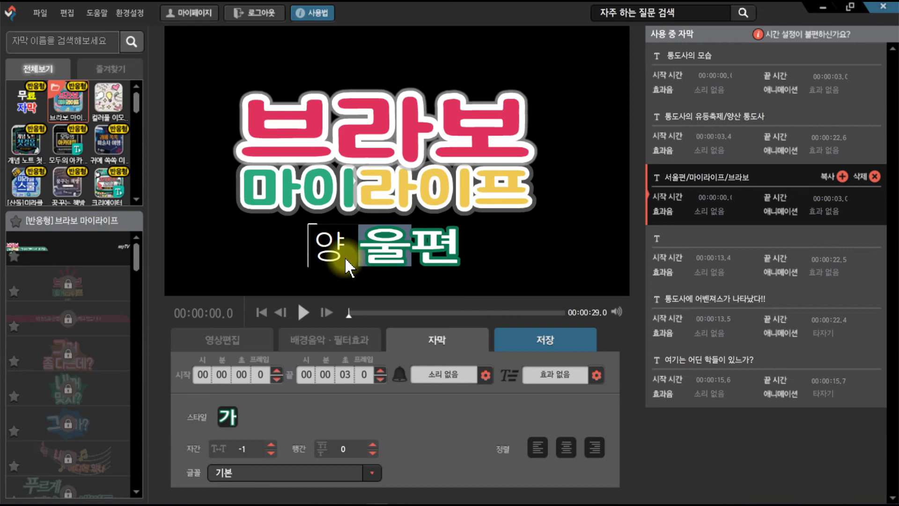
{"action": "left_click", "coordinate": [568, 235]}
- Replace the logo's top line with "통도사" and its middle line with "유등 보러가기"
{"action": "left_click", "coordinate": [360, 147]}
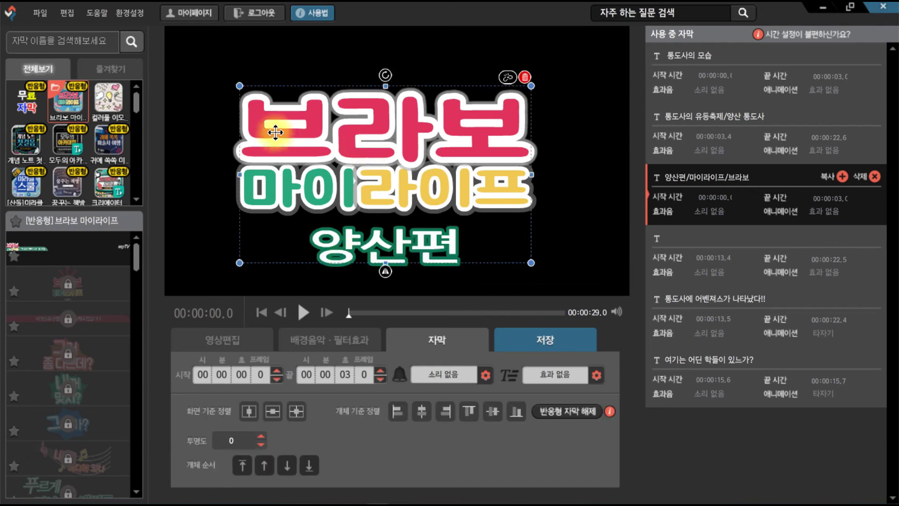
{"action": "double_click", "coordinate": [275, 132]}
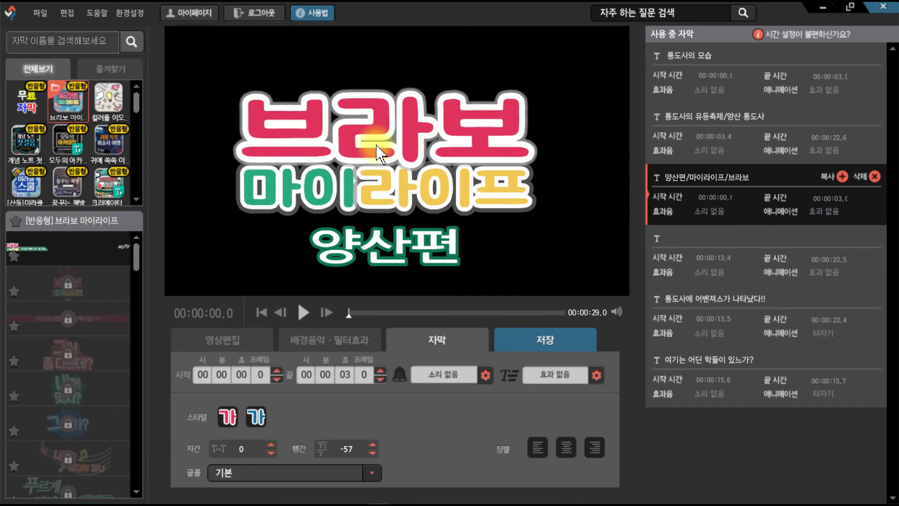
{"action": "type", "text": "통도사"}
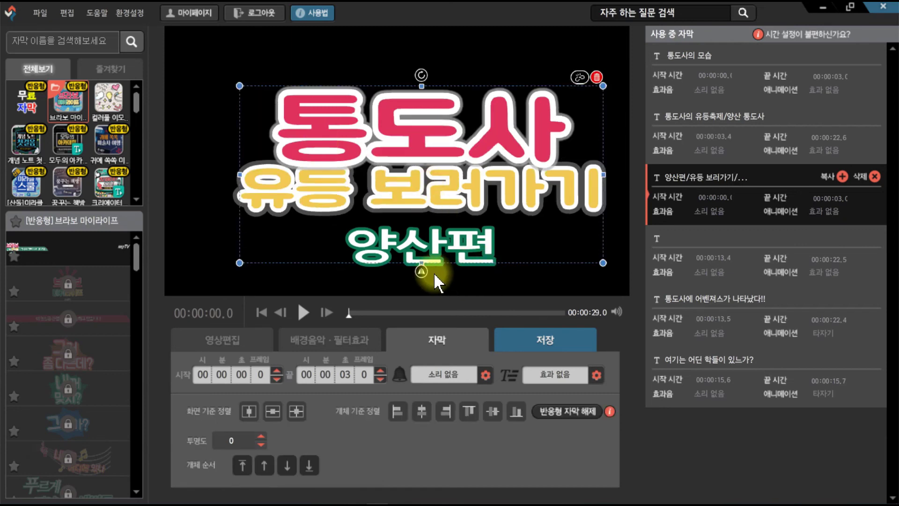
- Shrink the three-line title and reposition it near the centre of the preview
{"action": "left_click_drag", "start_coordinate": [603, 262], "coordinate": [518, 227]}
{"action": "left_click_drag", "start_coordinate": [446, 174], "coordinate": [460, 181]}
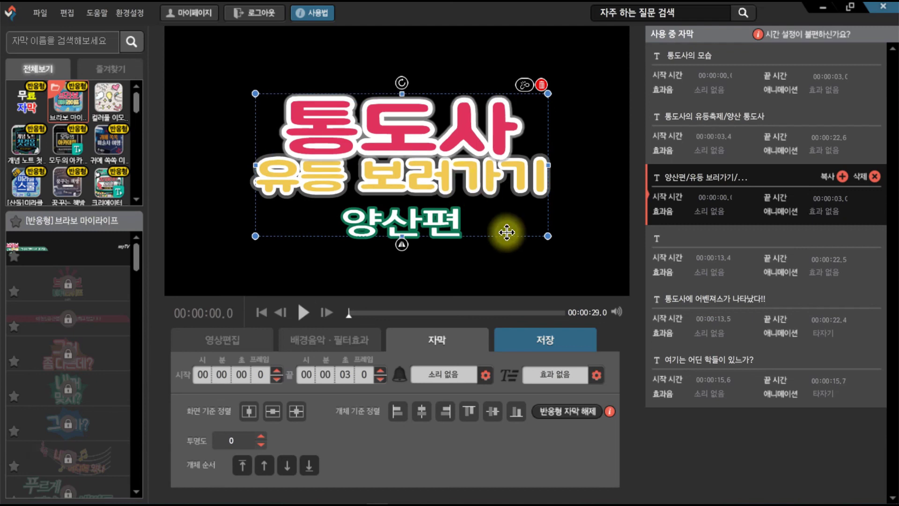
{"action": "left_click_drag", "start_coordinate": [538, 233], "coordinate": [499, 230]}
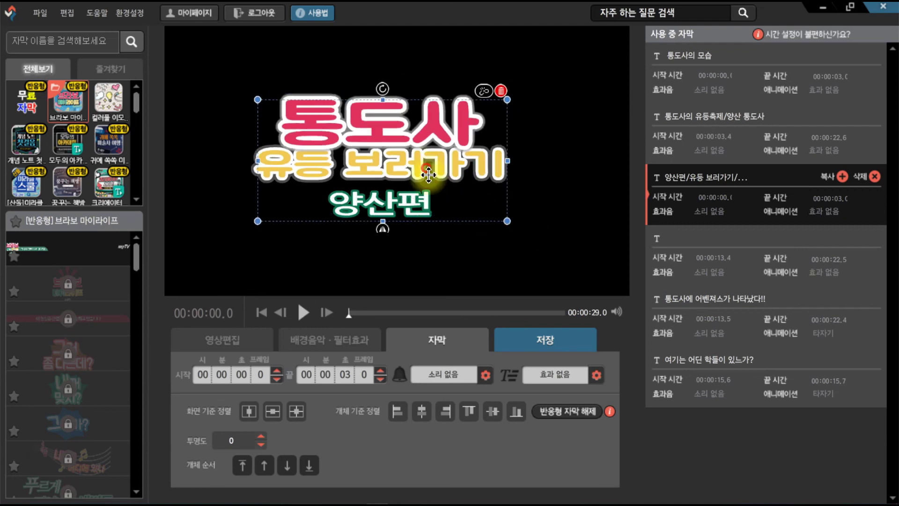
{"action": "left_click_drag", "start_coordinate": [438, 180], "coordinate": [455, 197]}
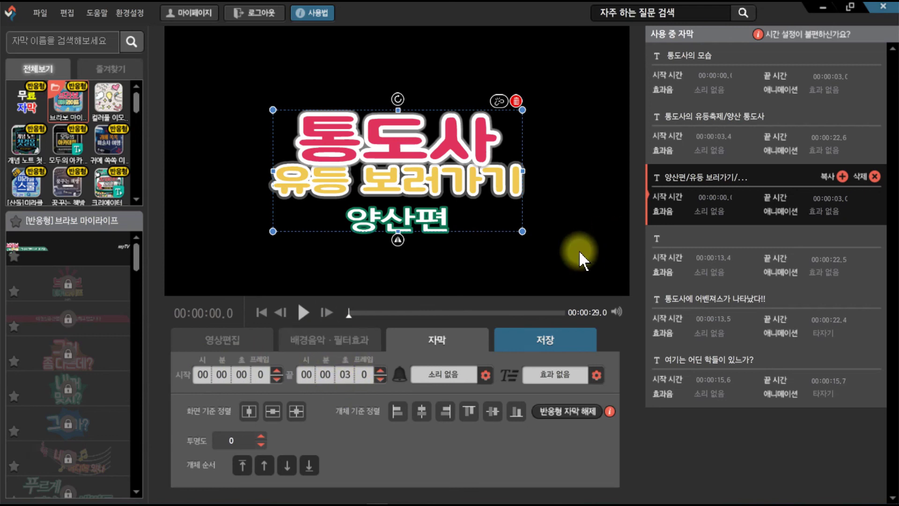
- Apply the 타자기 start animation to the title and set its fade-out and animation speeds to 보통
{"action": "left_click", "coordinate": [558, 374]}
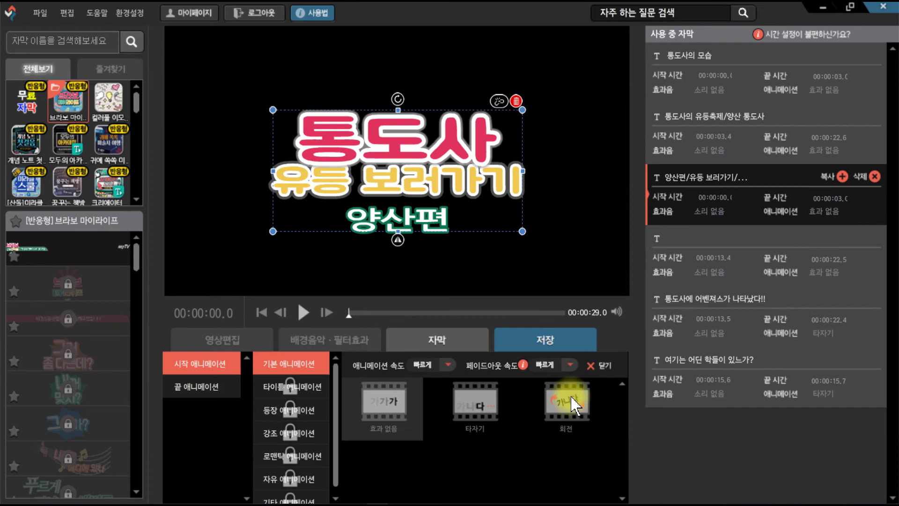
{"action": "left_click", "coordinate": [572, 406]}
{"action": "left_click", "coordinate": [499, 400]}
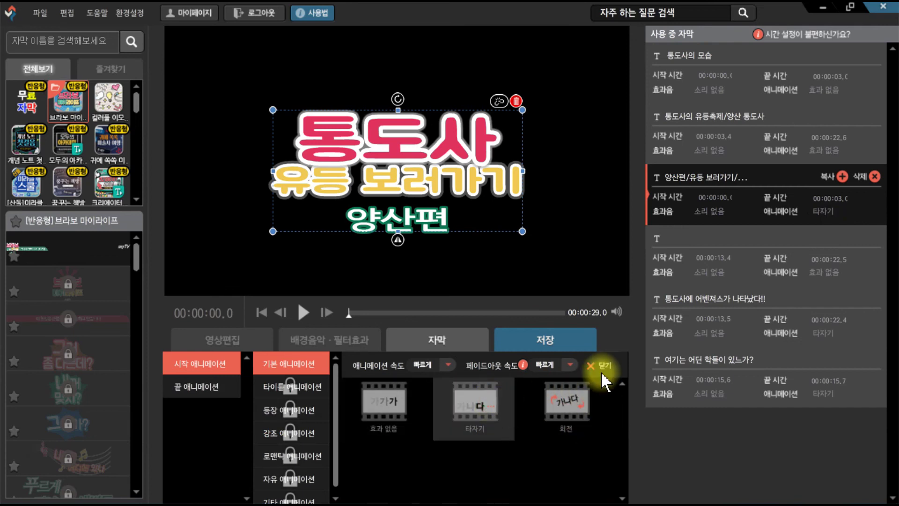
{"action": "left_click", "coordinate": [570, 365]}
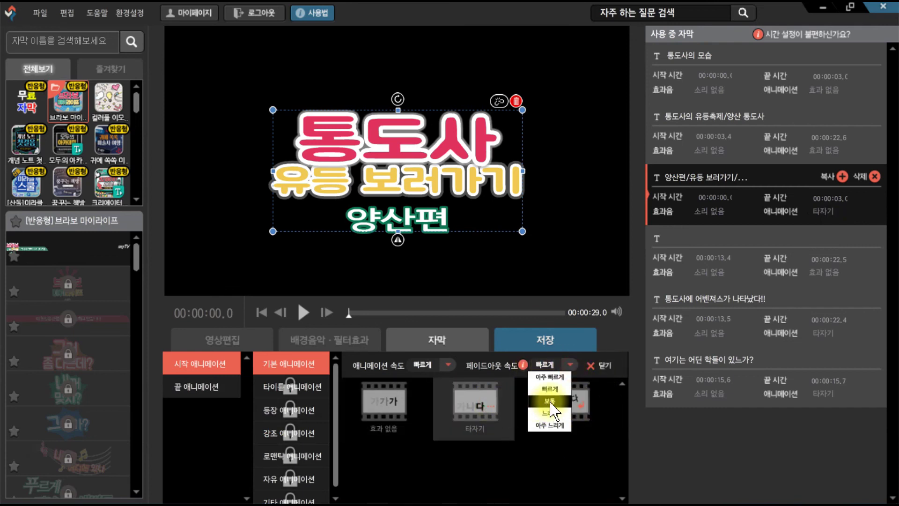
{"action": "left_click", "coordinate": [545, 395]}
{"action": "left_click", "coordinate": [447, 365]}
{"action": "left_click", "coordinate": [439, 400]}
{"action": "left_click", "coordinate": [600, 366]}
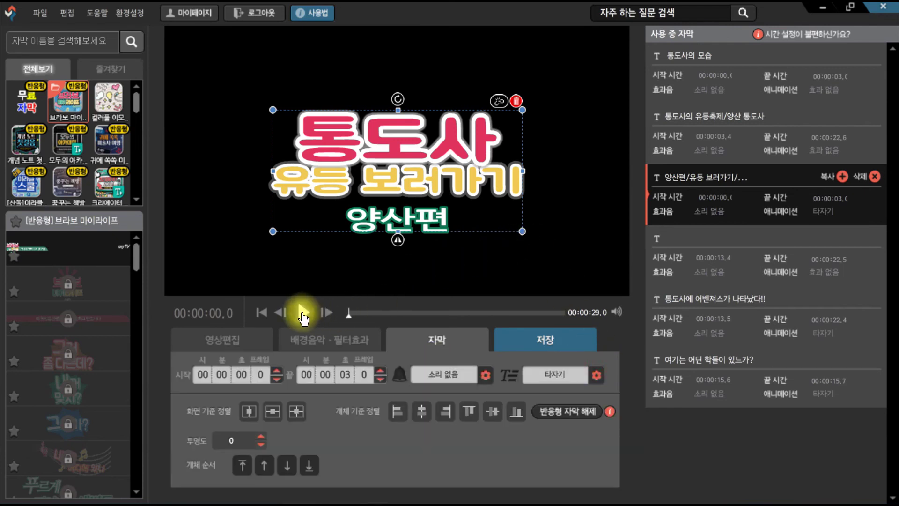
- Preview the animated title and delete the overlapping blue "통도사의 모습" caption
{"action": "left_click", "coordinate": [302, 316]}
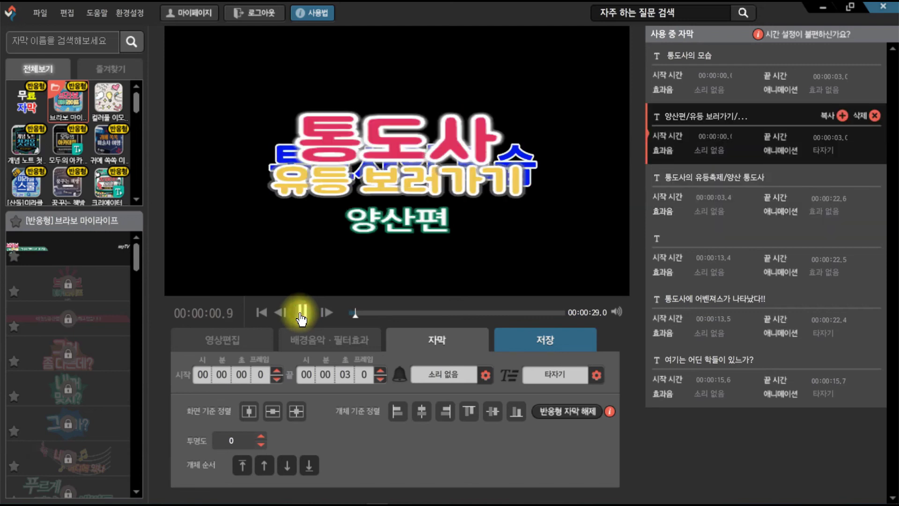
{"action": "left_click", "coordinate": [301, 317]}
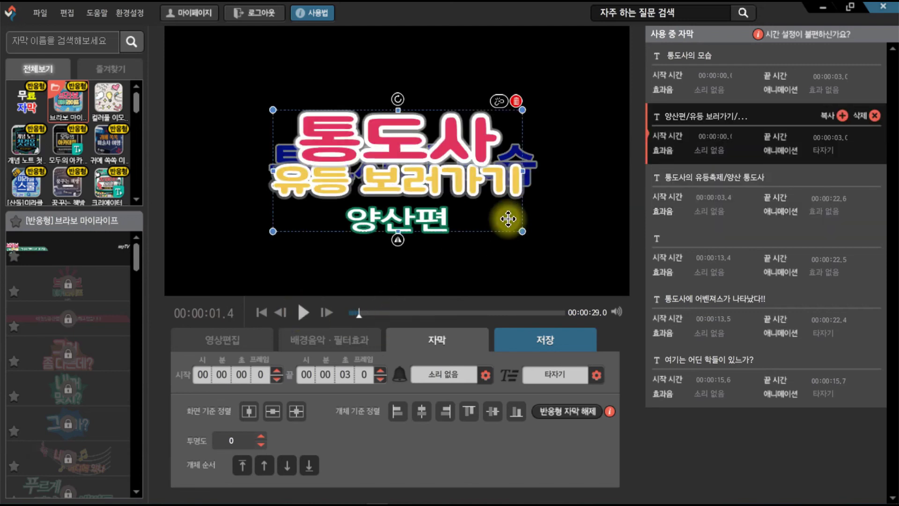
{"action": "left_click", "coordinate": [784, 70]}
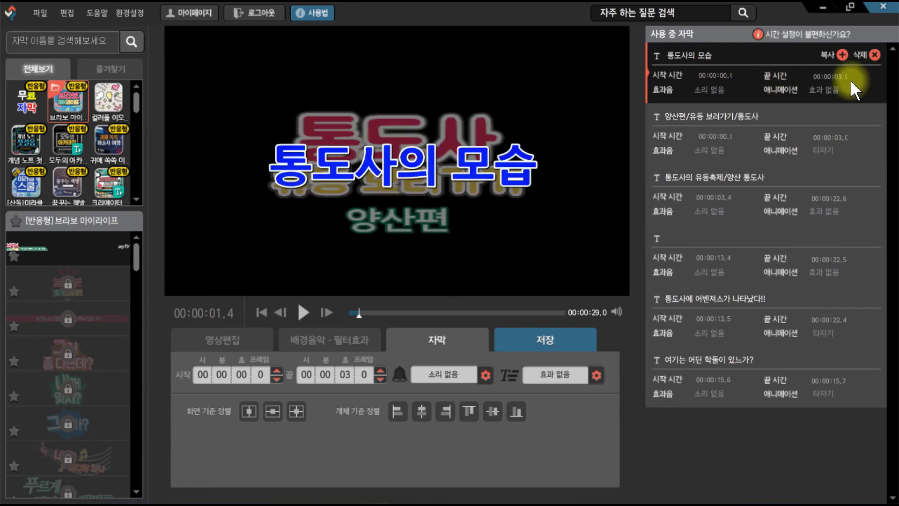
{"action": "left_click", "coordinate": [866, 58]}
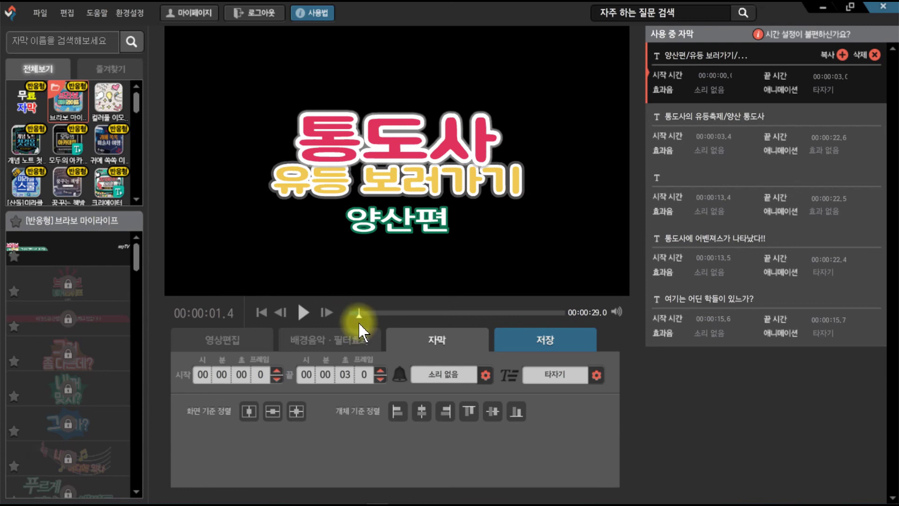
- Play the video from the beginning to check the opening title without the old caption
{"action": "left_click_drag", "start_coordinate": [356, 315], "coordinate": [342, 314]}
{"action": "key", "text": "space"}
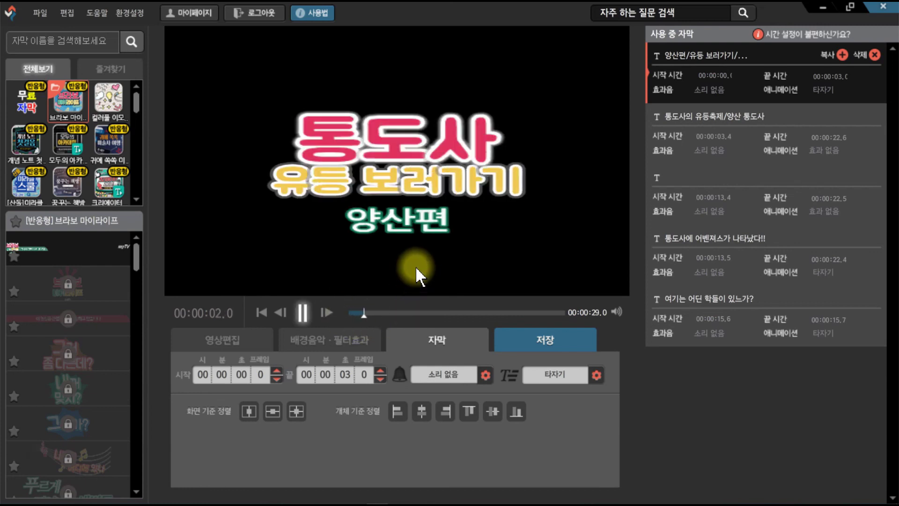
{"action": "left_click", "coordinate": [476, 252]}
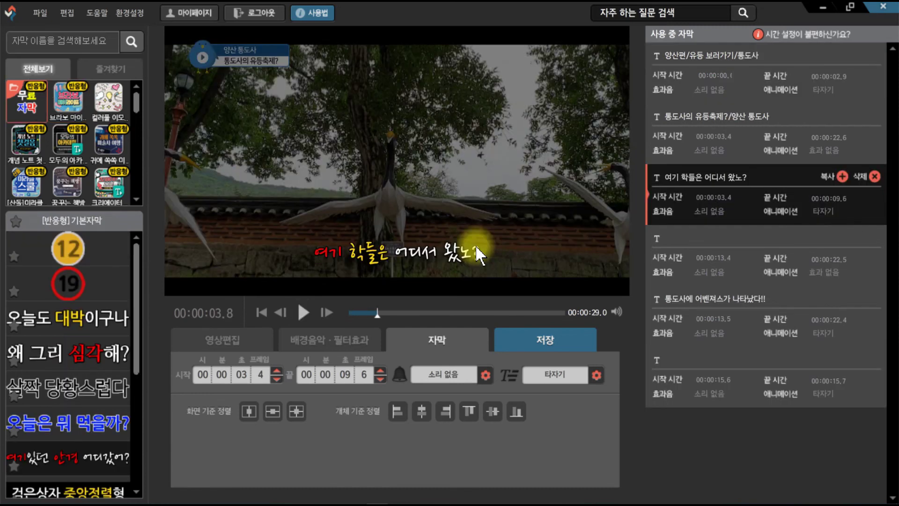